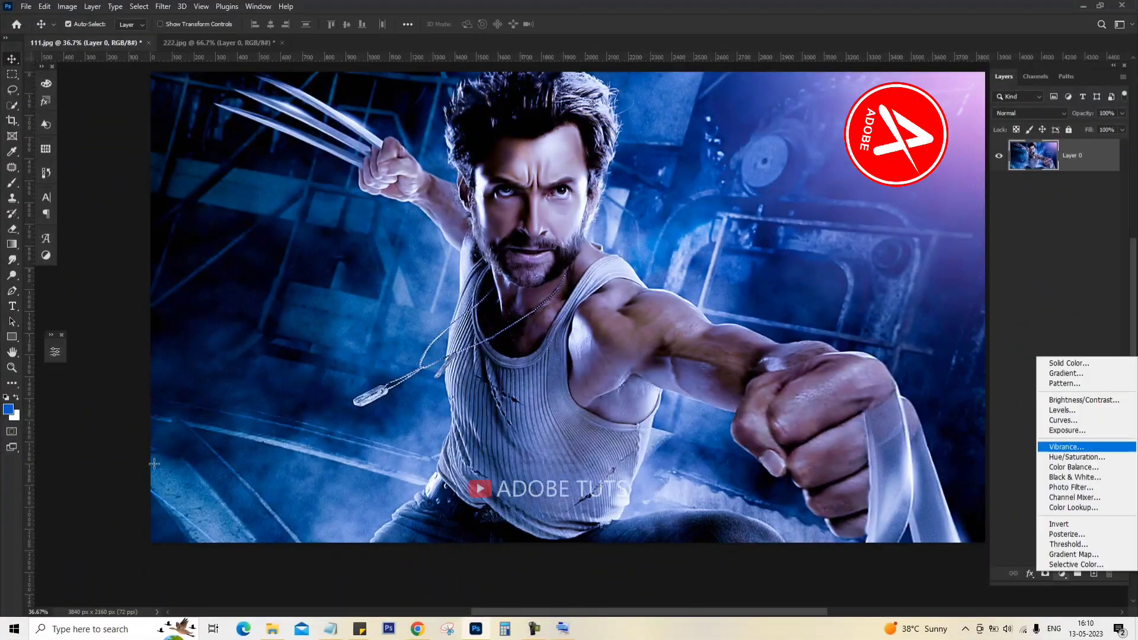
Add a Curves adjustment layer above the blue-toned Wolverine photo.
{"action": "left_click", "coordinate": [1011, 438]}
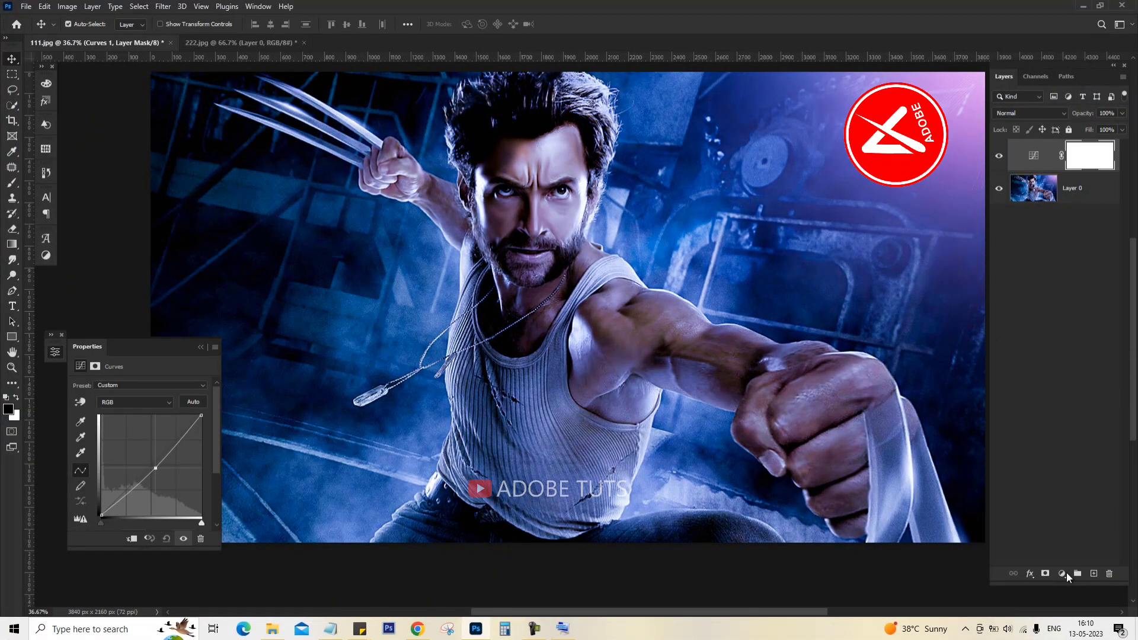
Add a Hue/Saturation adjustment layer with Hue 0 and Saturation 20.
{"action": "left_click", "coordinate": [1062, 573]}
{"action": "left_click", "coordinate": [1060, 477]}
{"action": "left_click", "coordinate": [195, 441]}
{"action": "type", "text": "30"}
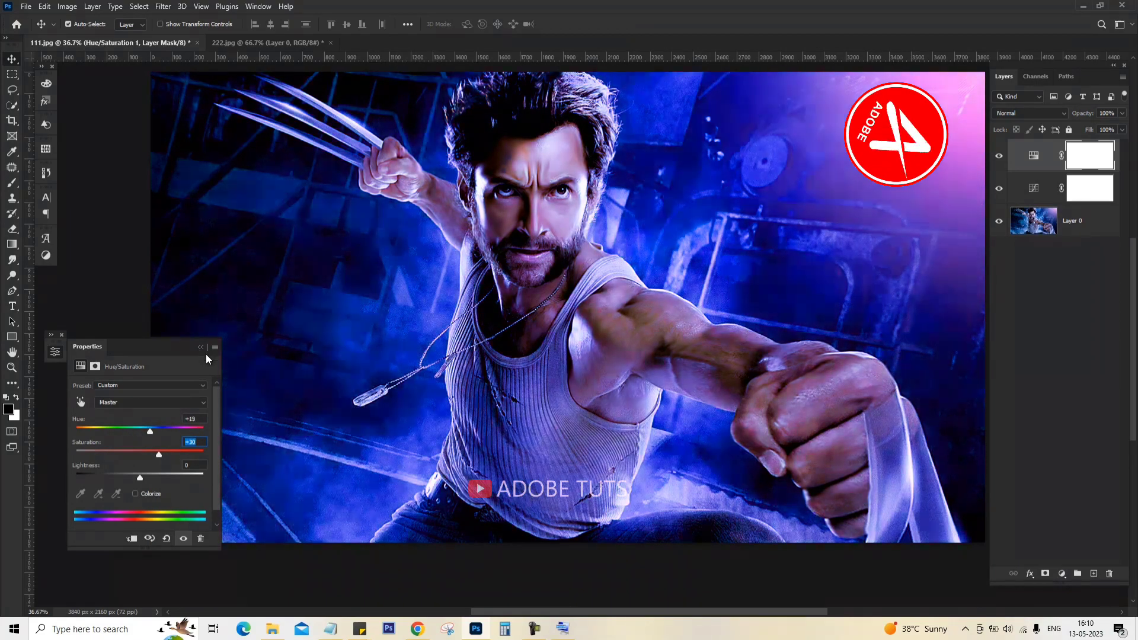
{"action": "left_click_drag", "start_coordinate": [78, 418], "coordinate": [329, 377]}
{"action": "key", "text": "shift+Tab"}
{"action": "type", "text": "0"}
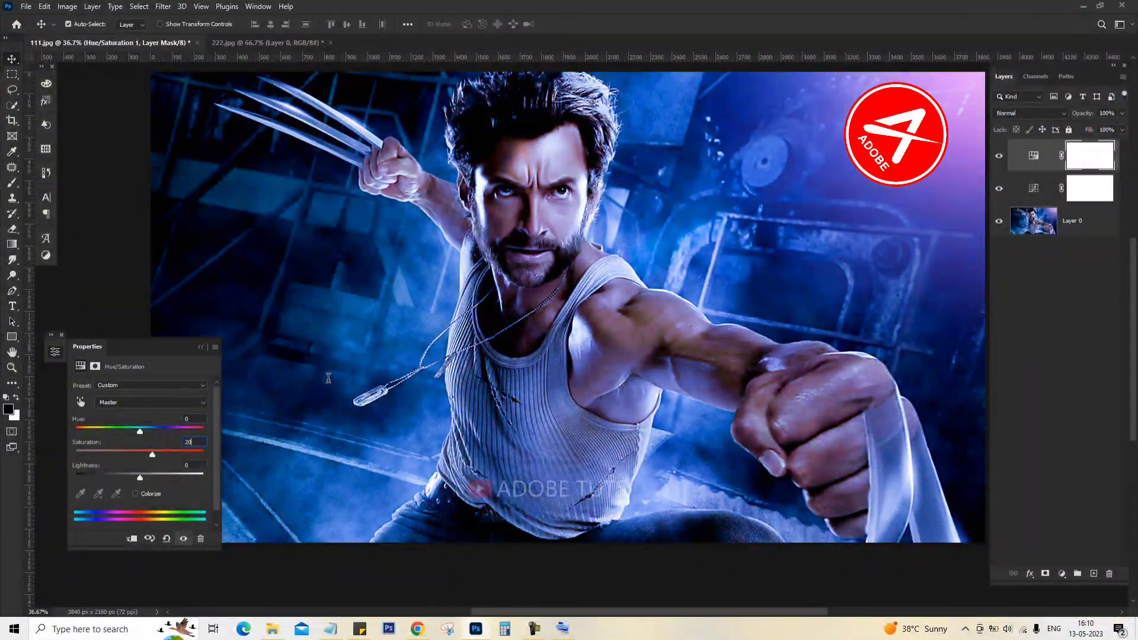
{"action": "key", "text": "Return"}
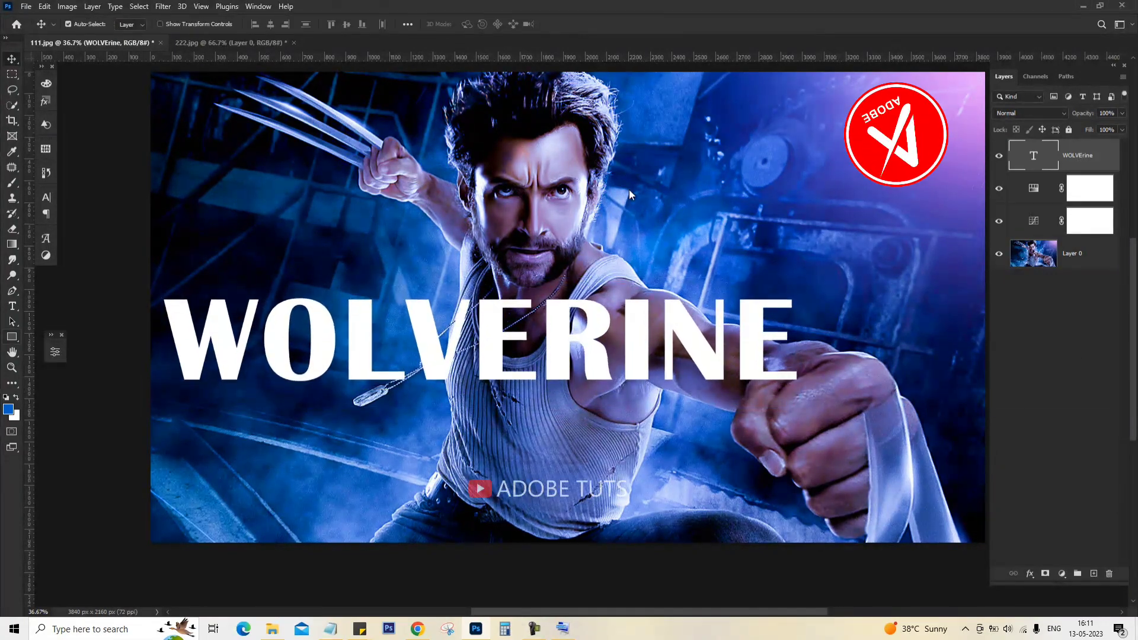
Draw the rectangle bar behind the title and convert the WOLVERINE text layer to a smart object.
{"action": "key", "text": "u"}
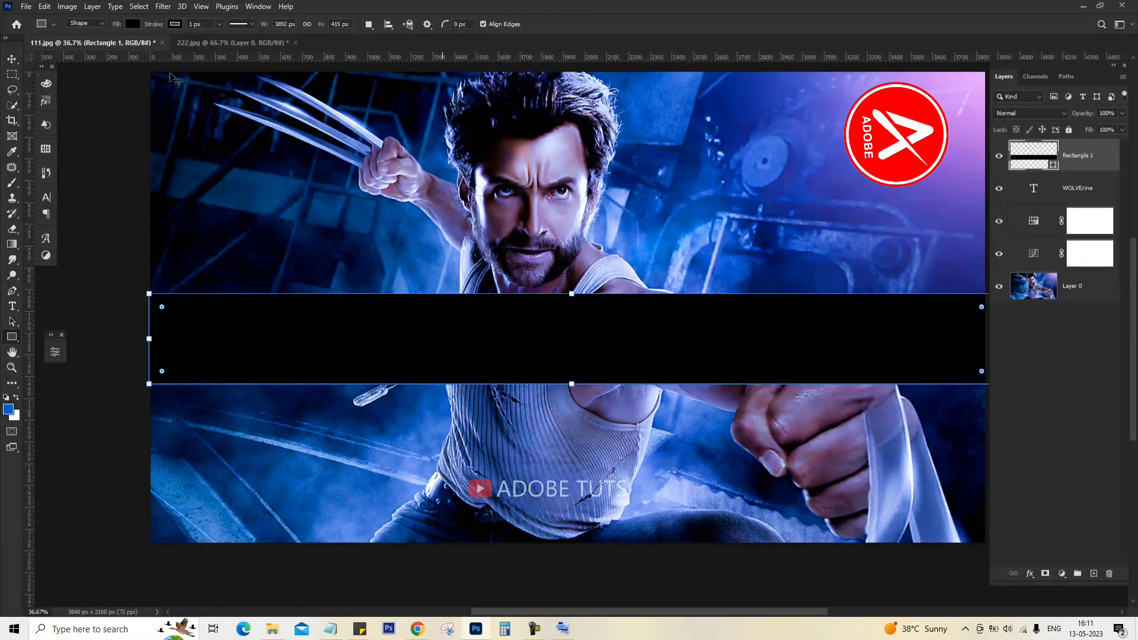
{"action": "left_click", "coordinate": [1077, 155]}
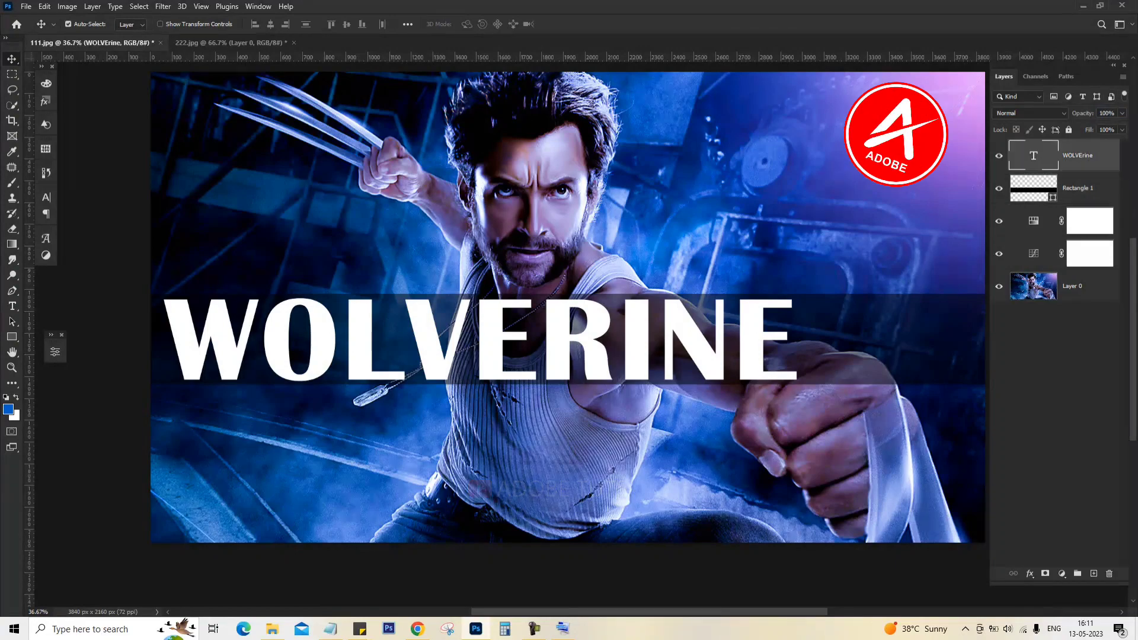
{"action": "right_click", "coordinate": [1077, 155]}
{"action": "left_click", "coordinate": [1045, 213]}
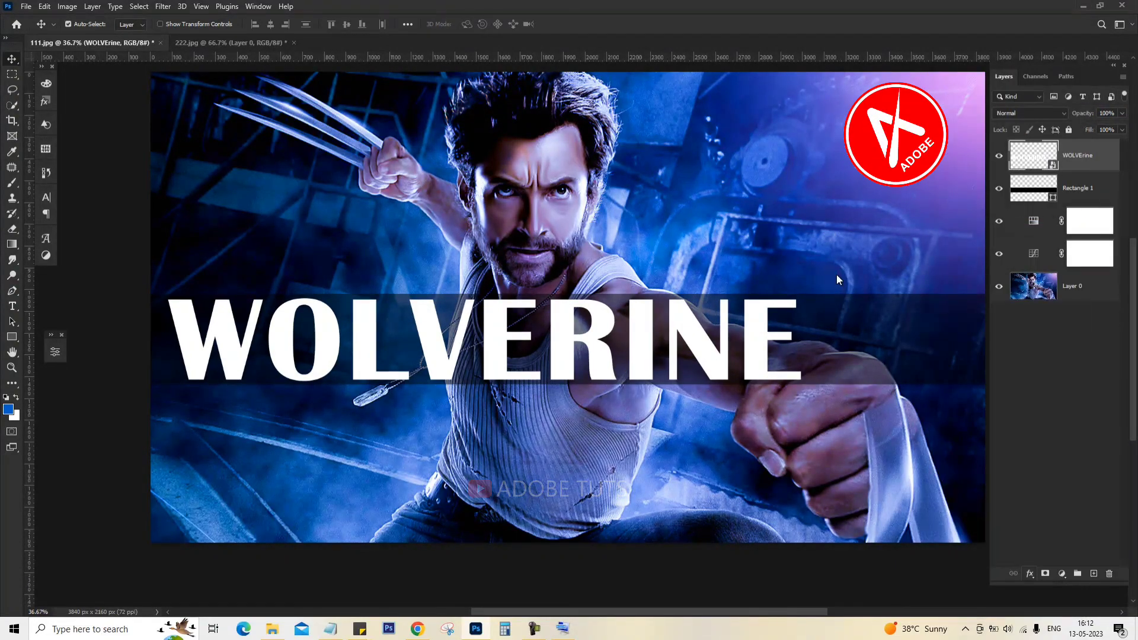
{"action": "left_click", "coordinate": [163, 6]}
Apply a Median filter at radius 22 to the title, then change it to radius 20.
{"action": "left_click", "coordinate": [363, 228]}
{"action": "type", "text": "22"}
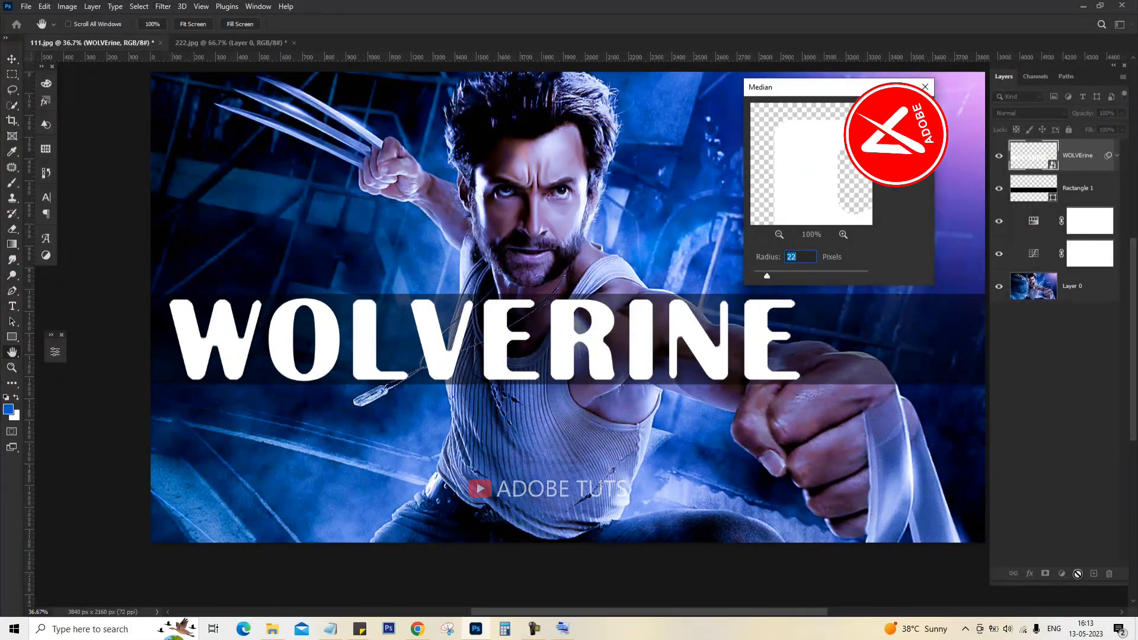
{"action": "key", "text": "Return"}
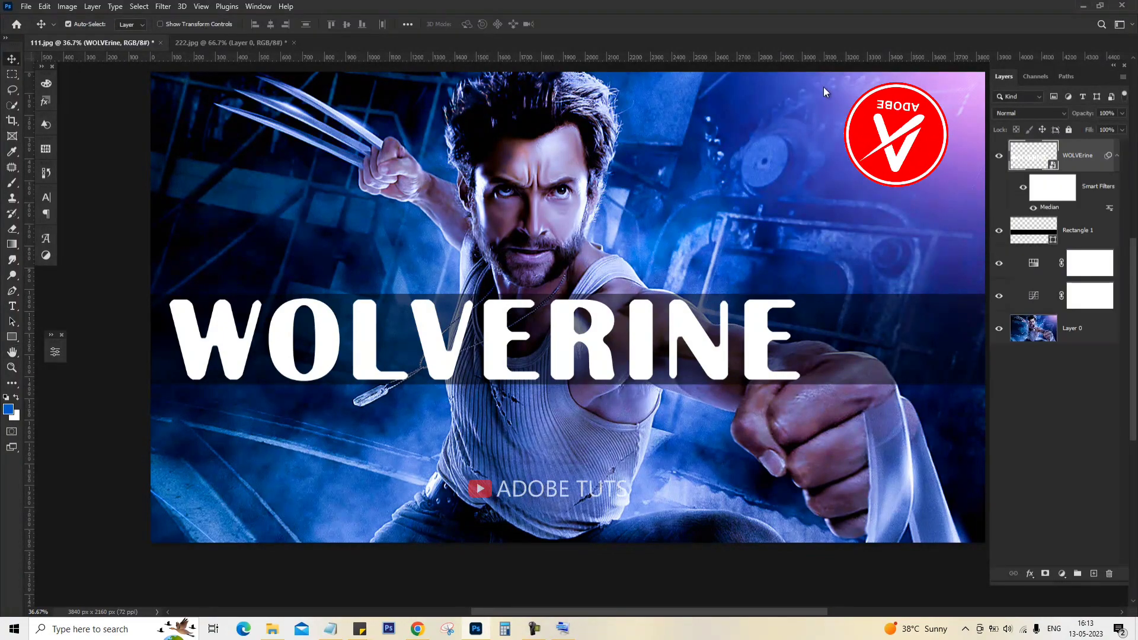
{"action": "key", "text": "ctrl+alt+f"}
{"action": "type", "text": "1"}
{"action": "key", "text": "BackSpace"}
{"action": "type", "text": "20"}
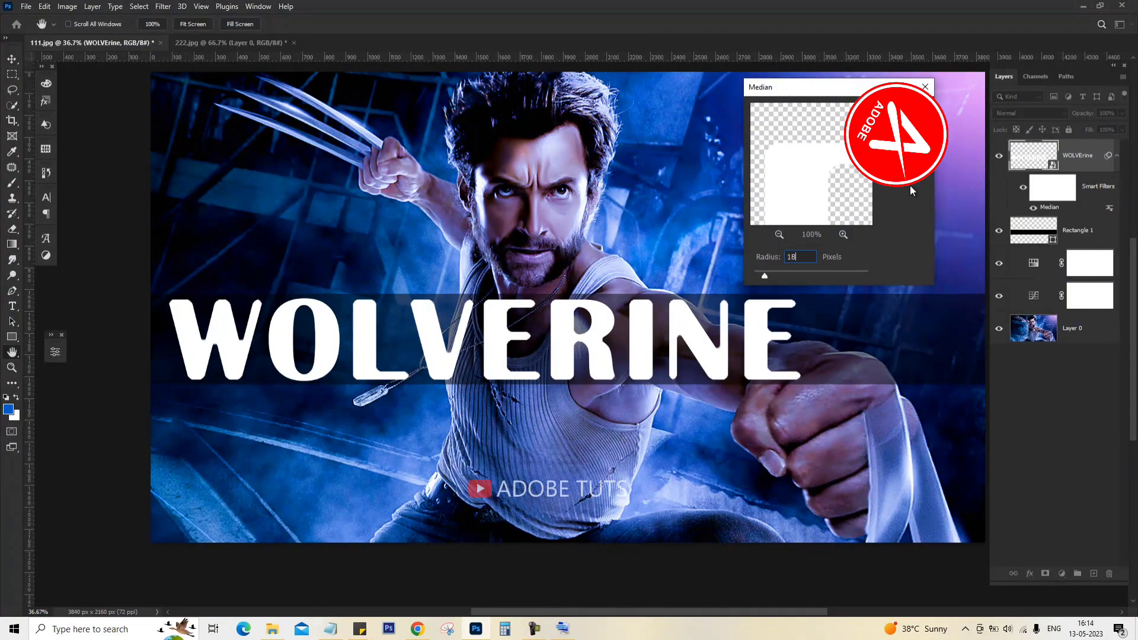
{"action": "key", "text": "Return"}
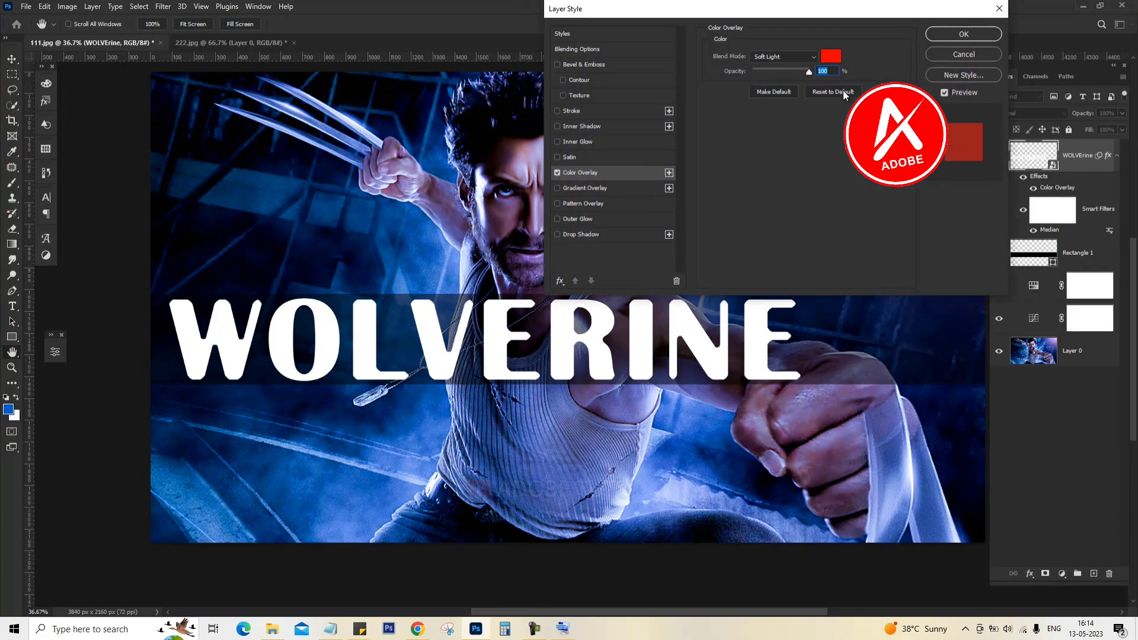
Give the title a grey 808080 Color Overlay, a size-100 Inner Shadow, and Bevel & Emboss.
{"action": "left_click", "coordinate": [831, 56]}
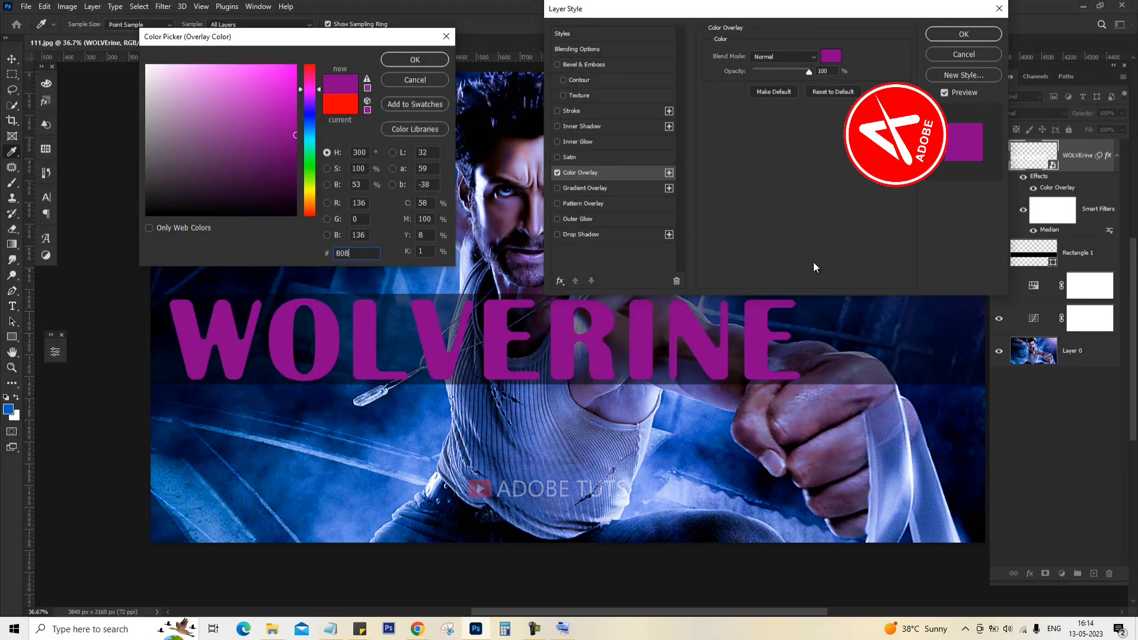
{"action": "type", "text": "808080"}
{"action": "key", "text": "Return"}
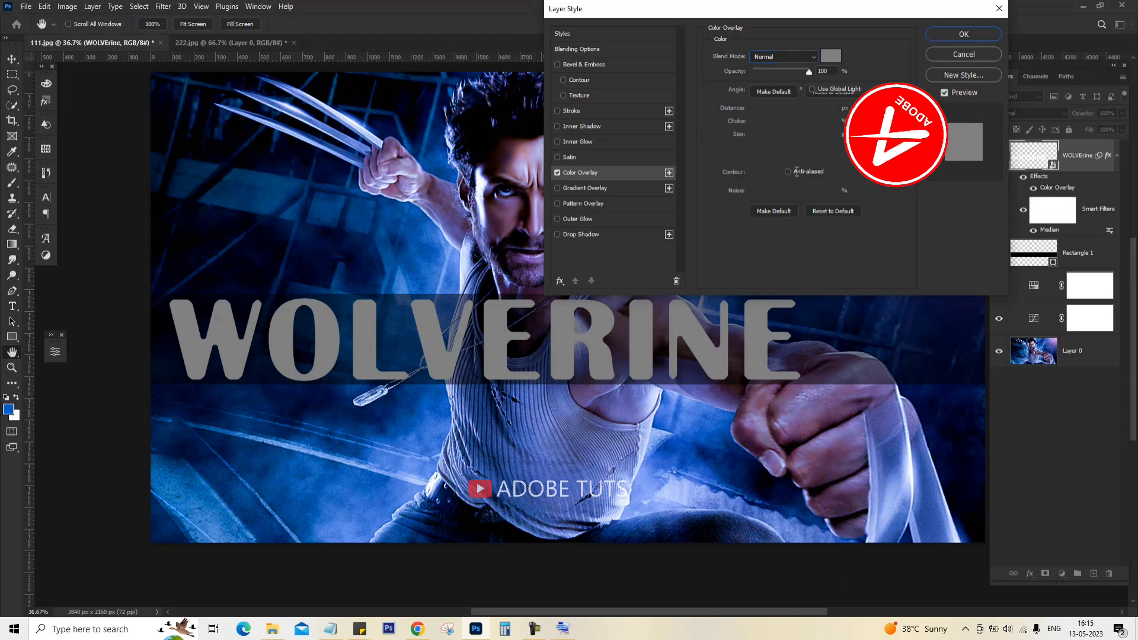
{"action": "left_click", "coordinate": [582, 126]}
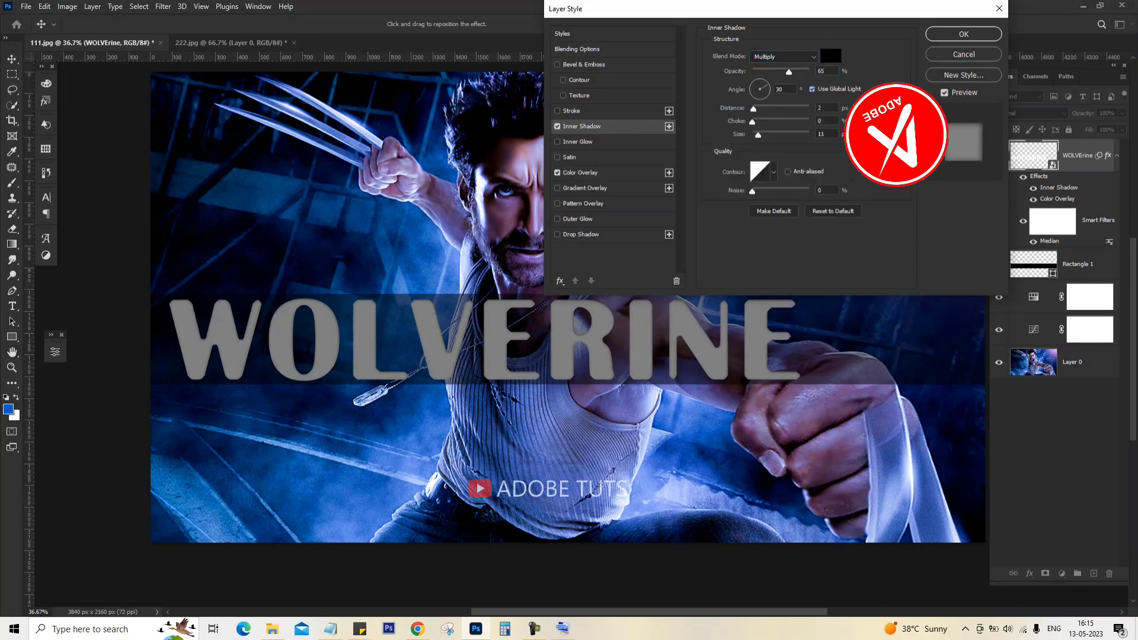
{"action": "type", "text": "100"}
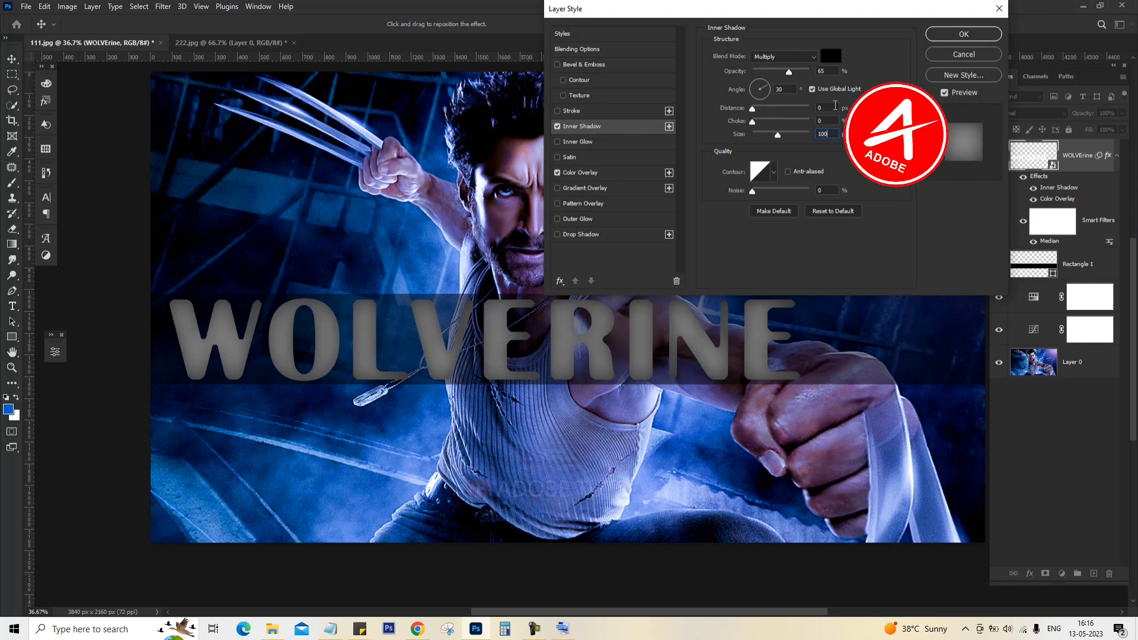
{"action": "left_click", "coordinate": [584, 64]}
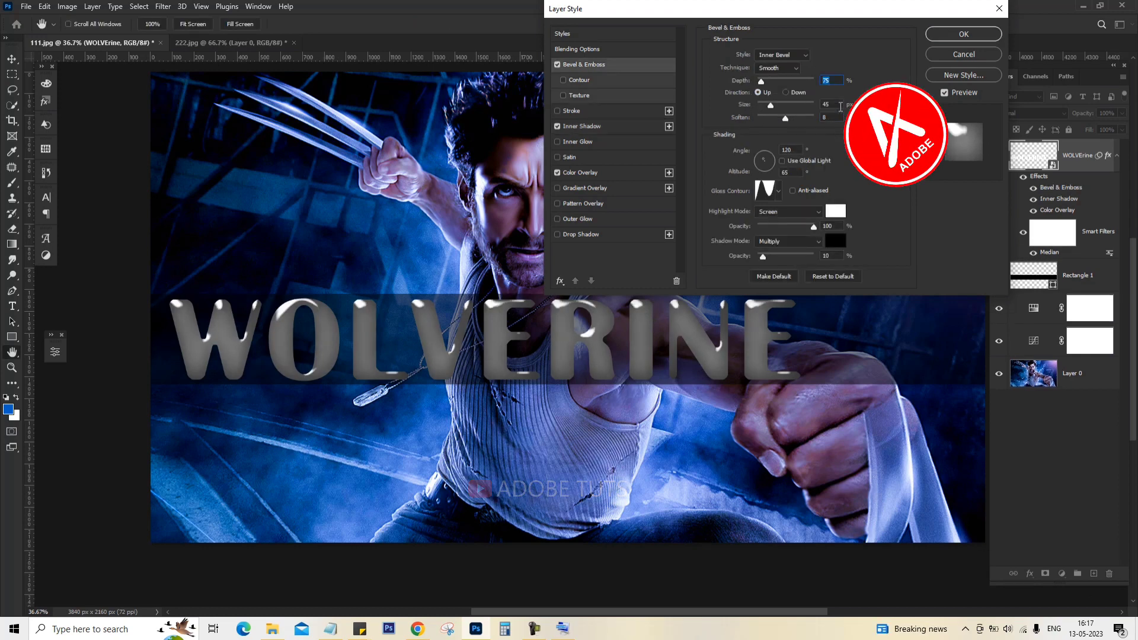
Set the bevel's lighting and 80% highlight and shadow opacity, with a Linear gloss contour.
{"action": "type", "text": "000"}
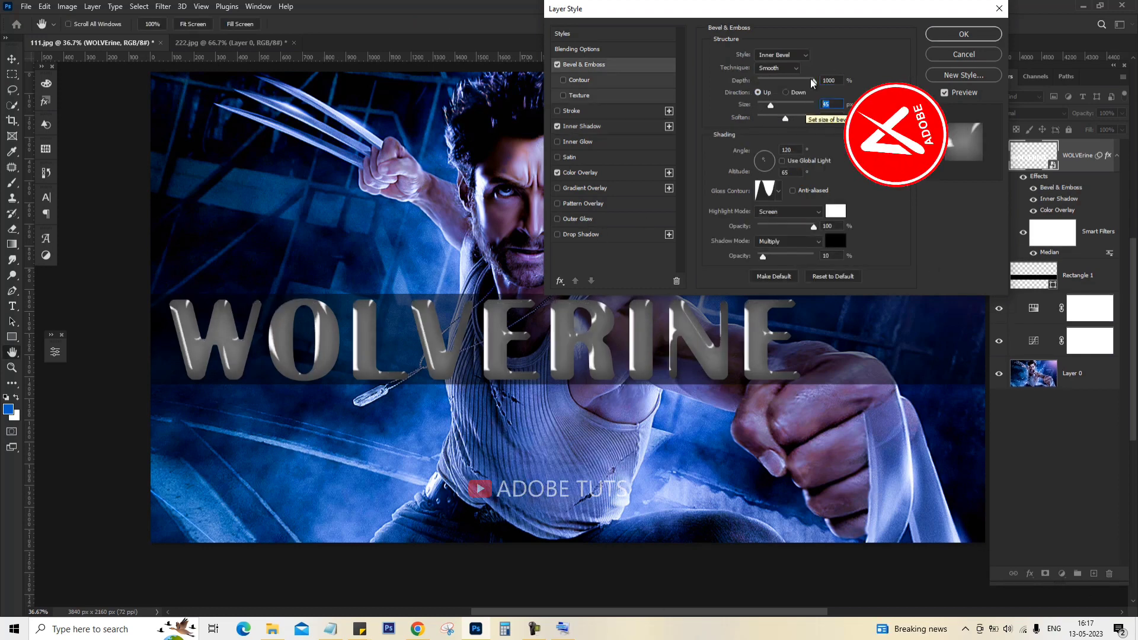
{"action": "type", "text": "30"}
{"action": "type", "text": "80"}
{"action": "key", "text": "Tab"}
{"action": "type", "text": "80"}
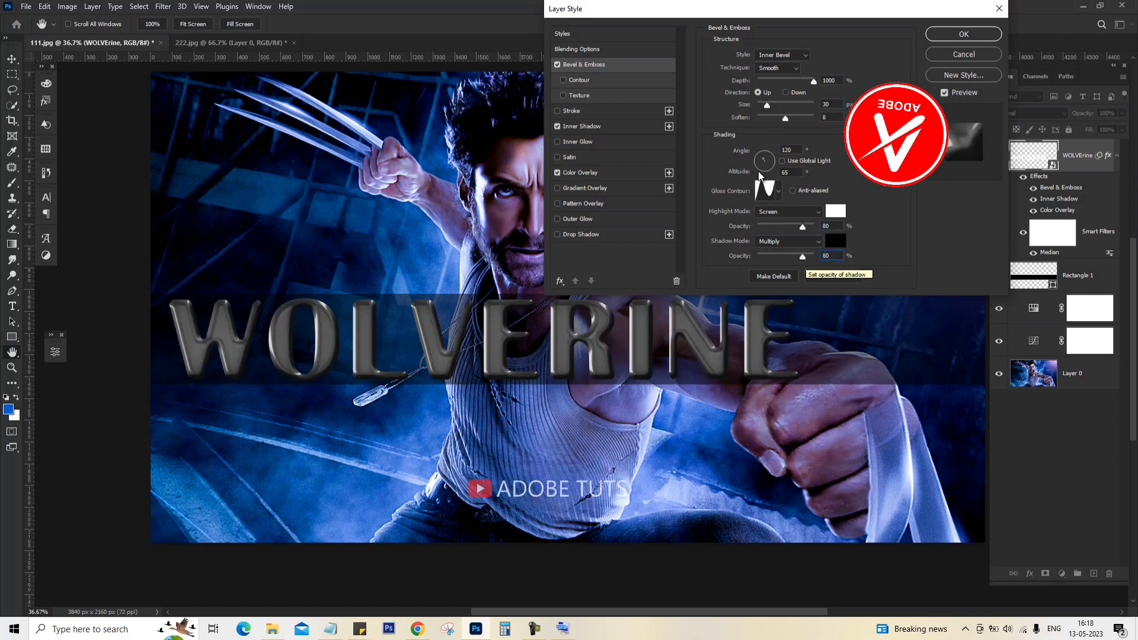
{"action": "left_click", "coordinate": [782, 161]}
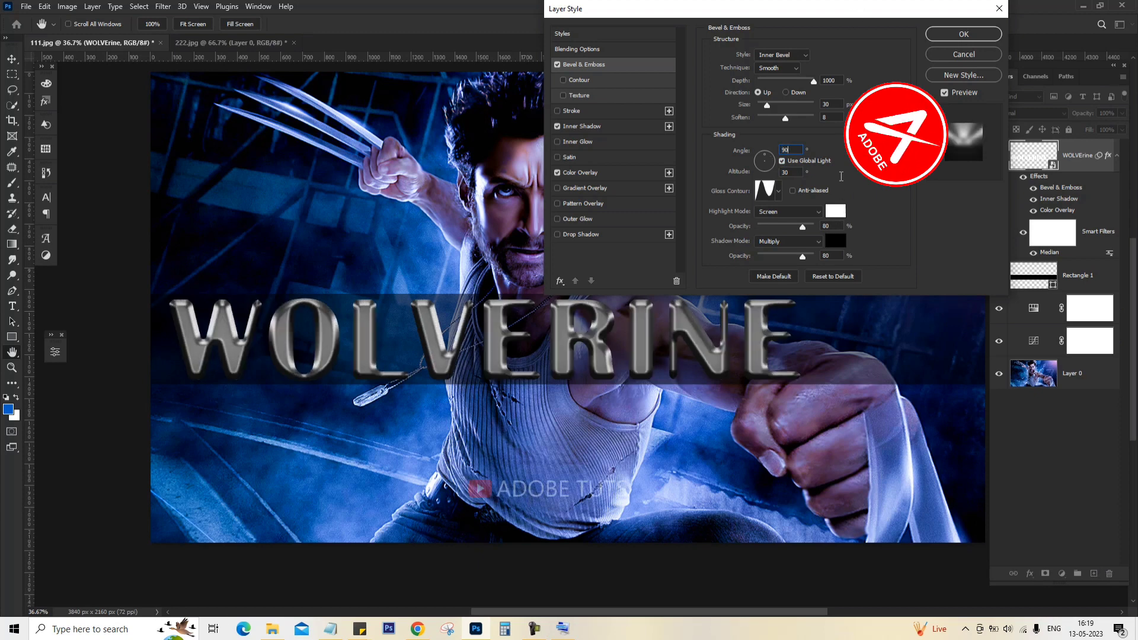
{"action": "left_click", "coordinate": [778, 191]}
{"action": "left_click", "coordinate": [840, 203]}
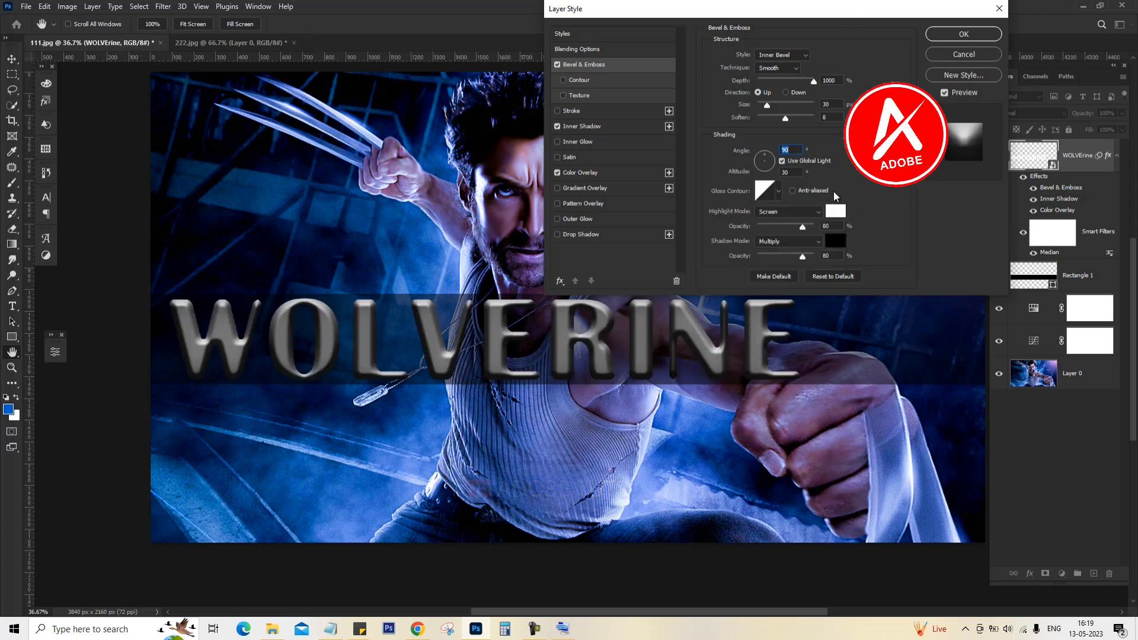
Set the bevel Soften to 0 and Size to 20.
{"action": "key", "text": "shift+Tab"}
{"action": "type", "text": "0"}
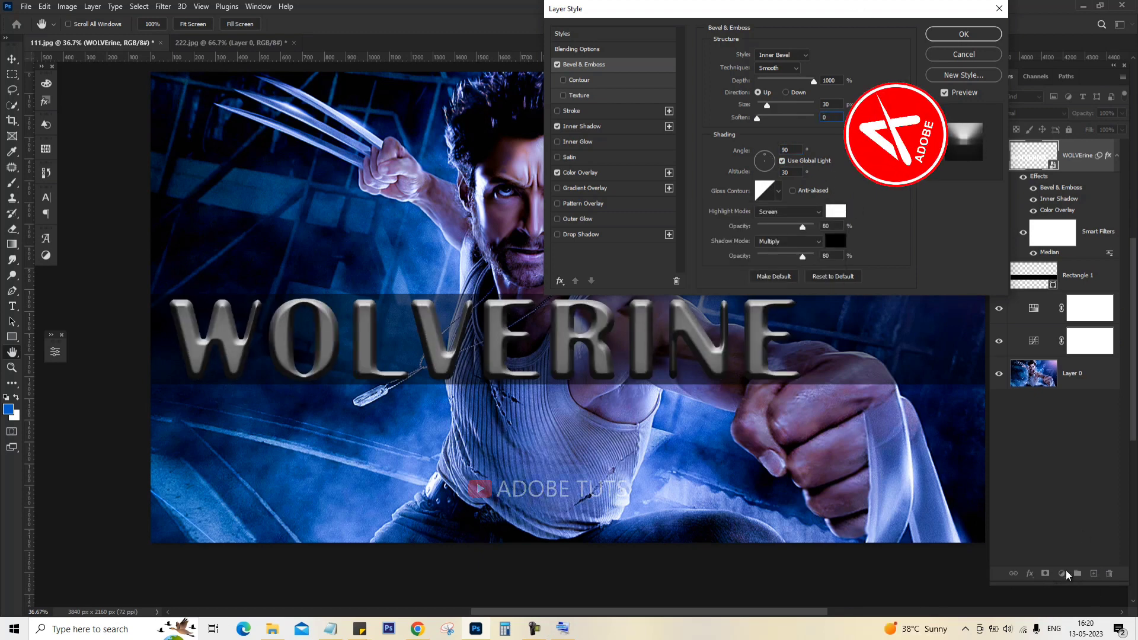
{"action": "key", "text": "shift+Tab"}
{"action": "type", "text": "29"}
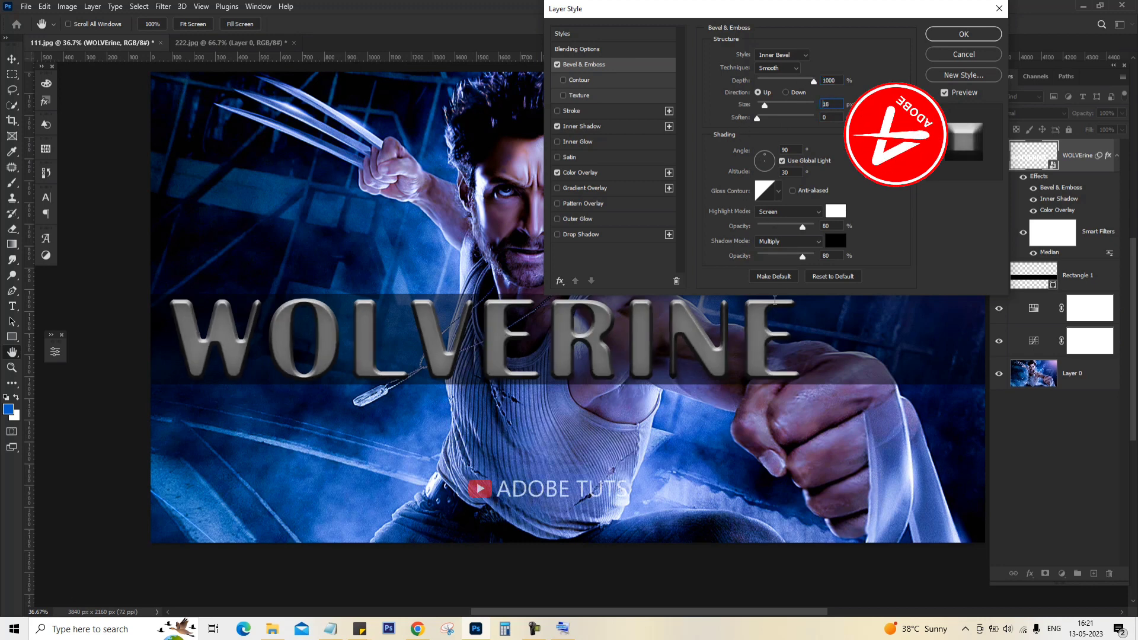
{"action": "key", "text": "Down"}
{"action": "key", "text": "Down"}
{"action": "key", "text": "Down"}
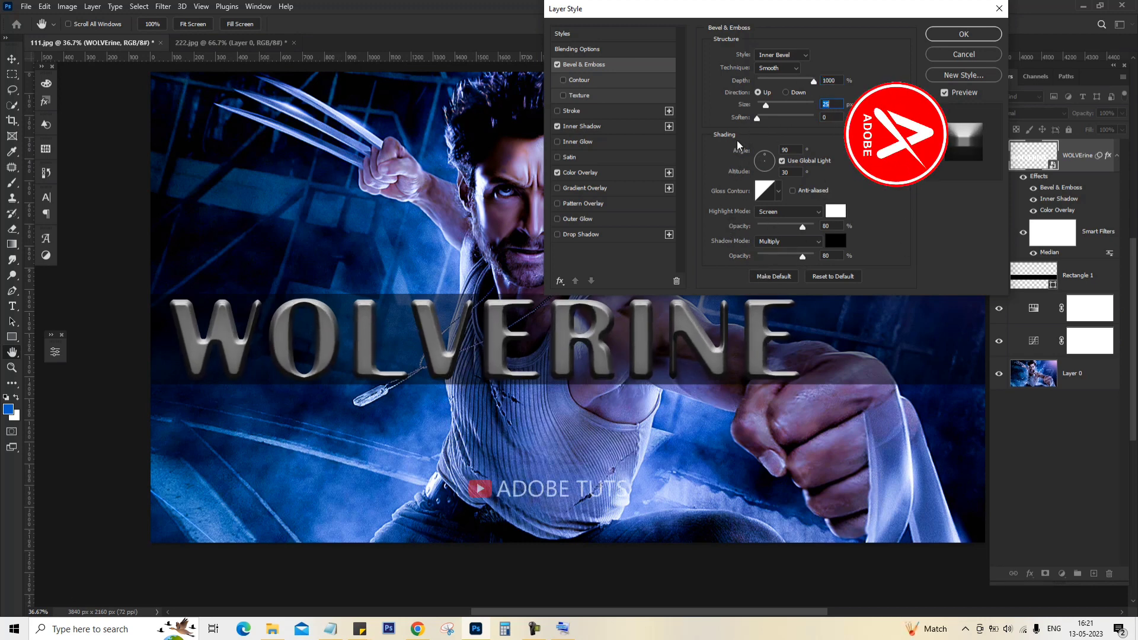
{"action": "key", "text": "Down"}
{"action": "key", "text": "Down"}
{"action": "key", "text": "Down"}
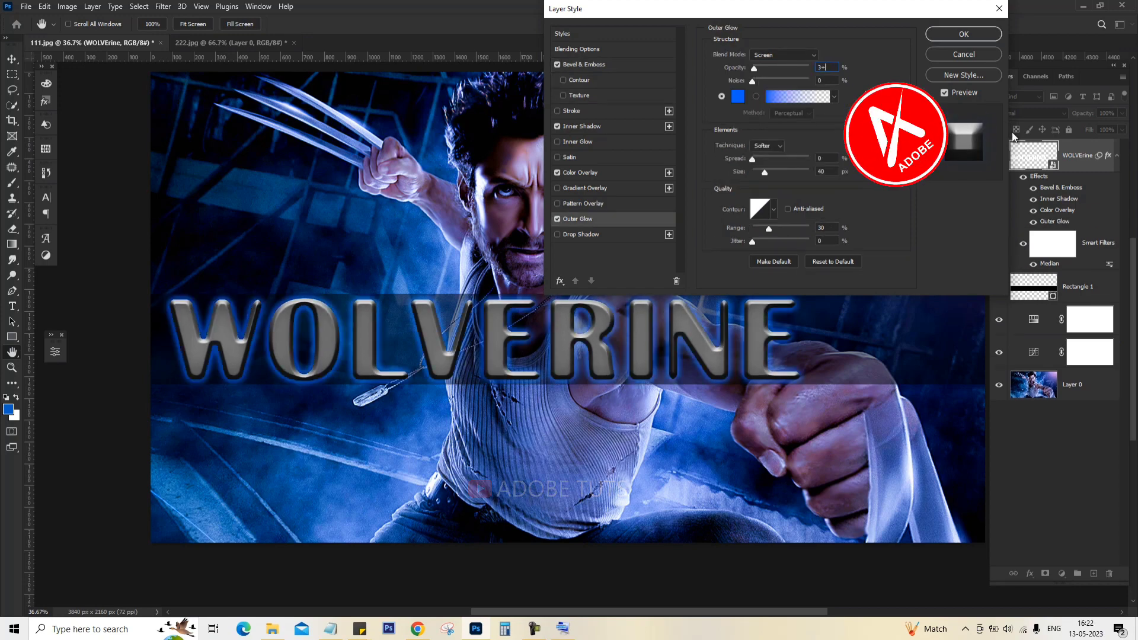
Give the Outer Glow 35% opacity and a white colour.
{"action": "type", "text": "35"}
{"action": "left_click", "coordinate": [738, 96]}
{"action": "left_click", "coordinate": [153, 69]}
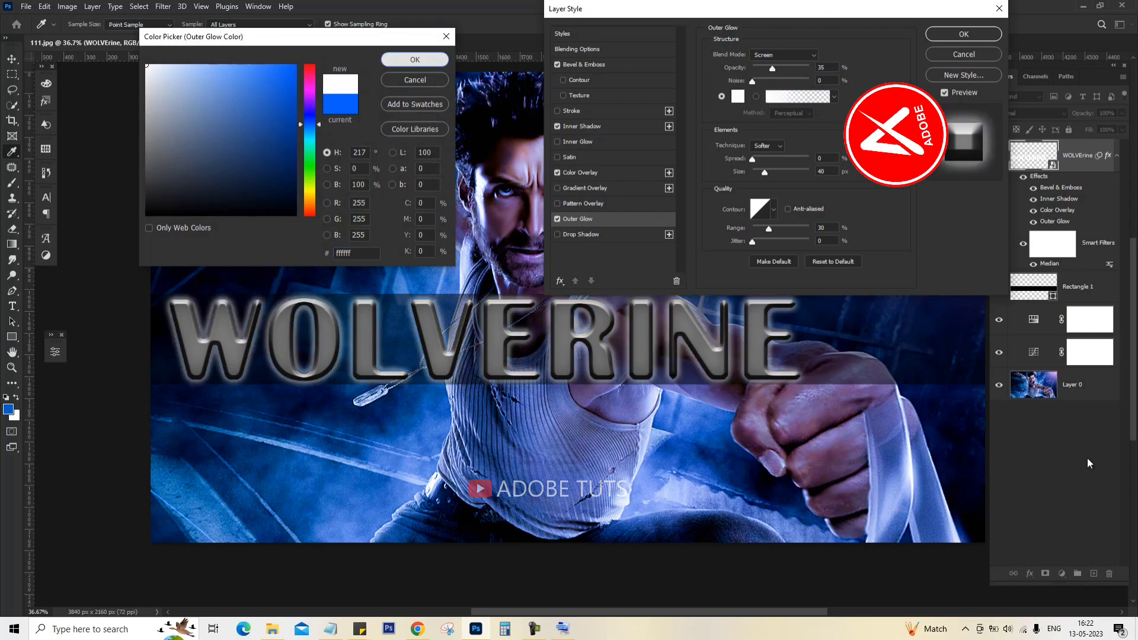
{"action": "left_click", "coordinate": [415, 59]}
Set the outer glow Range to 50 and its Size to about 62.
{"action": "left_click_drag", "start_coordinate": [764, 180], "coordinate": [777, 219]}
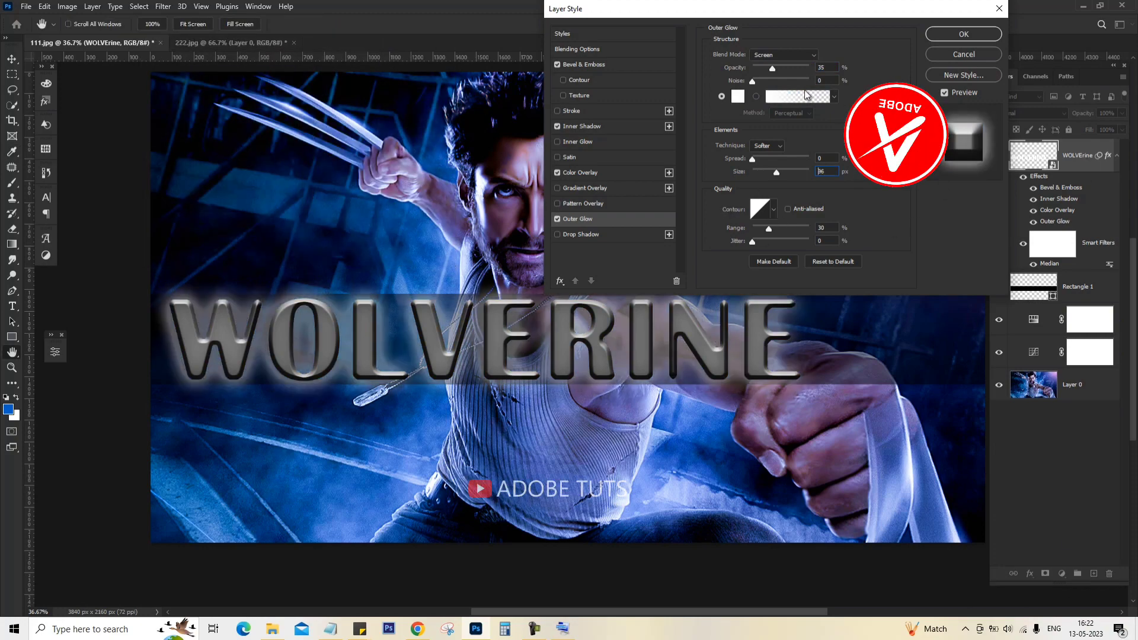
{"action": "type", "text": "75"}
{"action": "key", "text": "Down"}
{"action": "key", "text": "Down"}
{"action": "key", "text": "Down"}
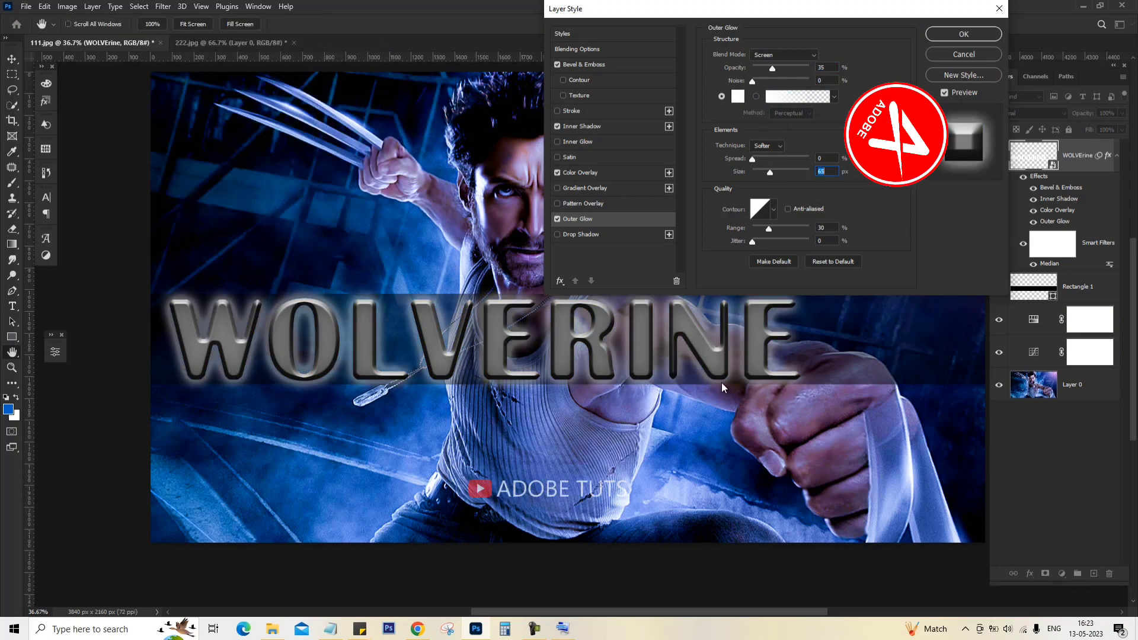
{"action": "key", "text": "Up"}
{"action": "key", "text": "Up"}
{"action": "key", "text": "Up"}
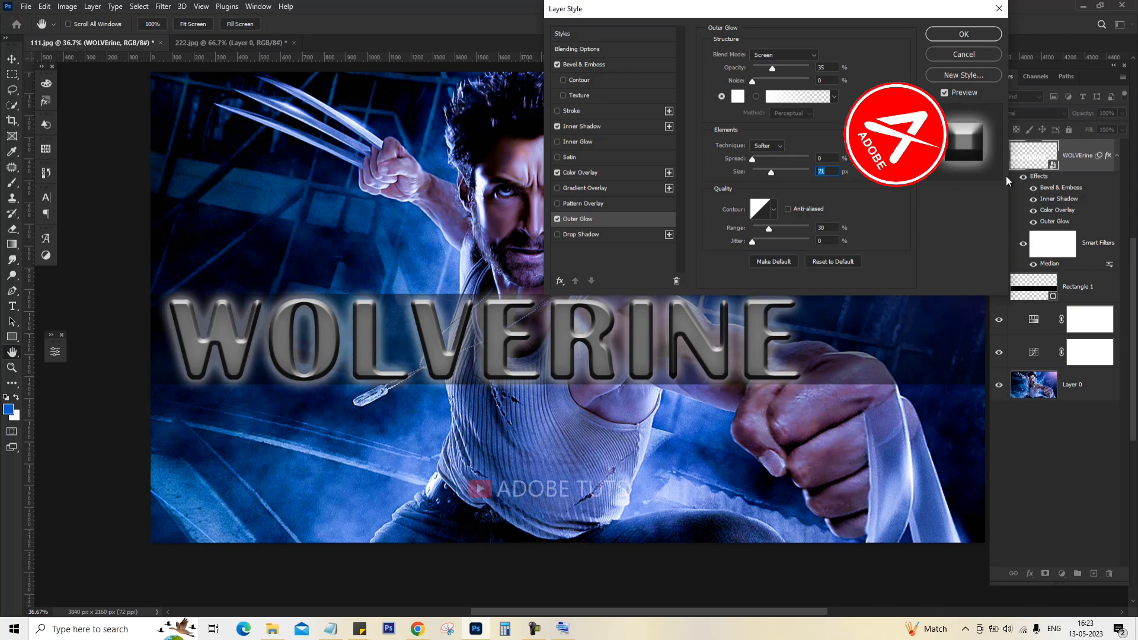
{"action": "type", "text": "55"}
{"action": "key", "text": "Tab"}
{"action": "type", "text": "50"}
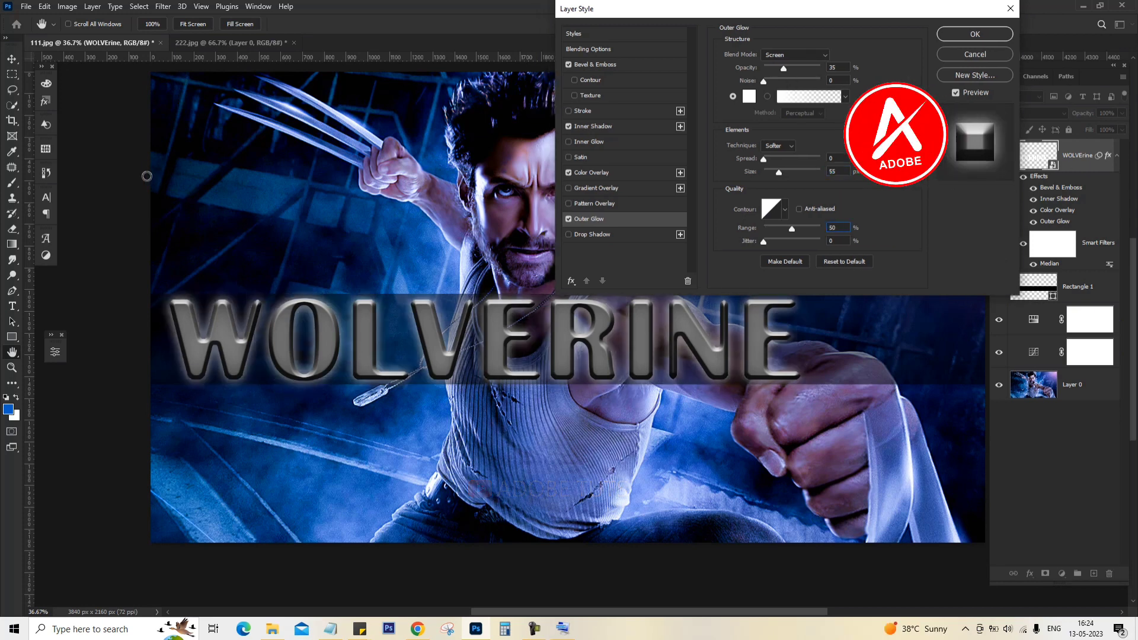
{"action": "key", "text": "shift+Tab"}
{"action": "key", "text": "Up"}
{"action": "key", "text": "Up"}
{"action": "key", "text": "Up"}
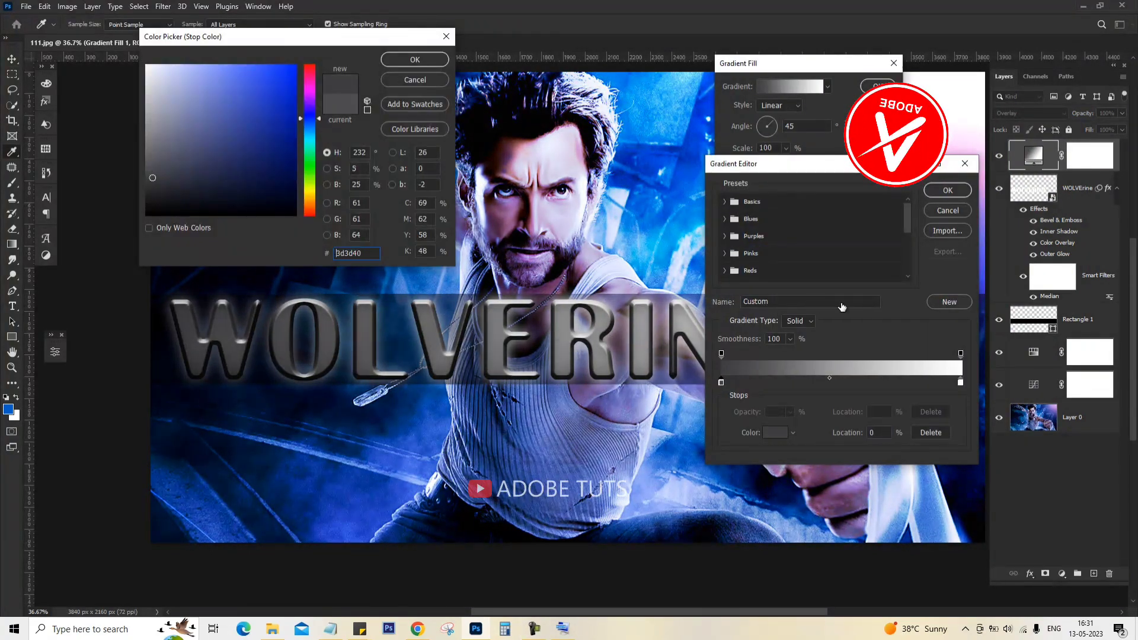
Set the Gradient Fill's dark grey stop colour to 454545.
{"action": "type", "text": "454545"}
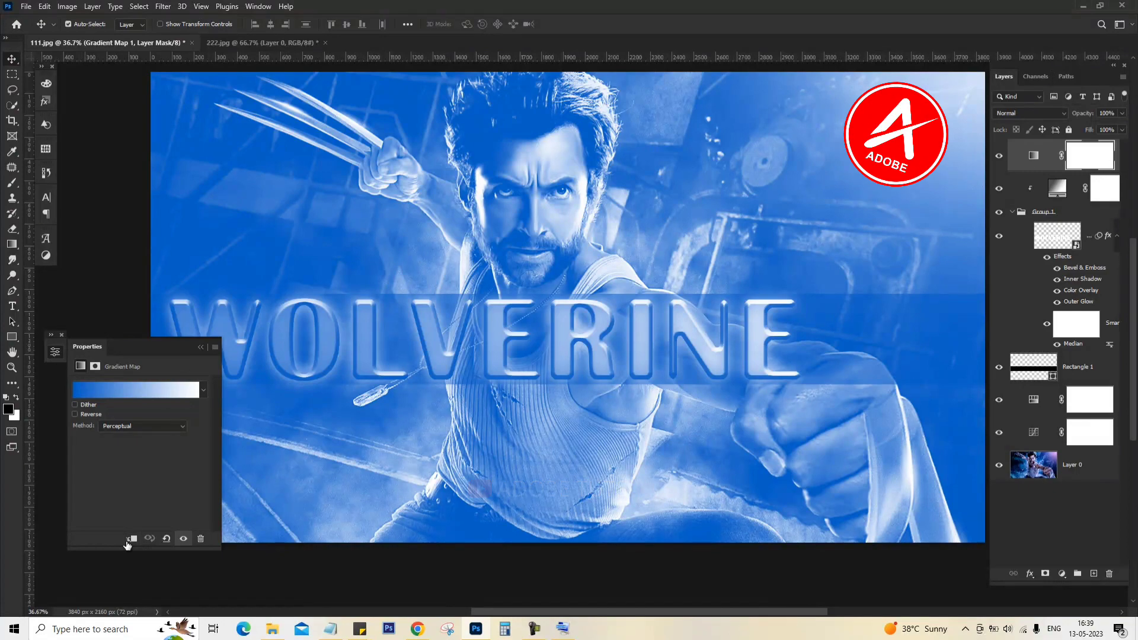
Load a preset from the Grays folder into the Gradient Map and give a stop a dark grey.
{"action": "left_click", "coordinate": [149, 398]}
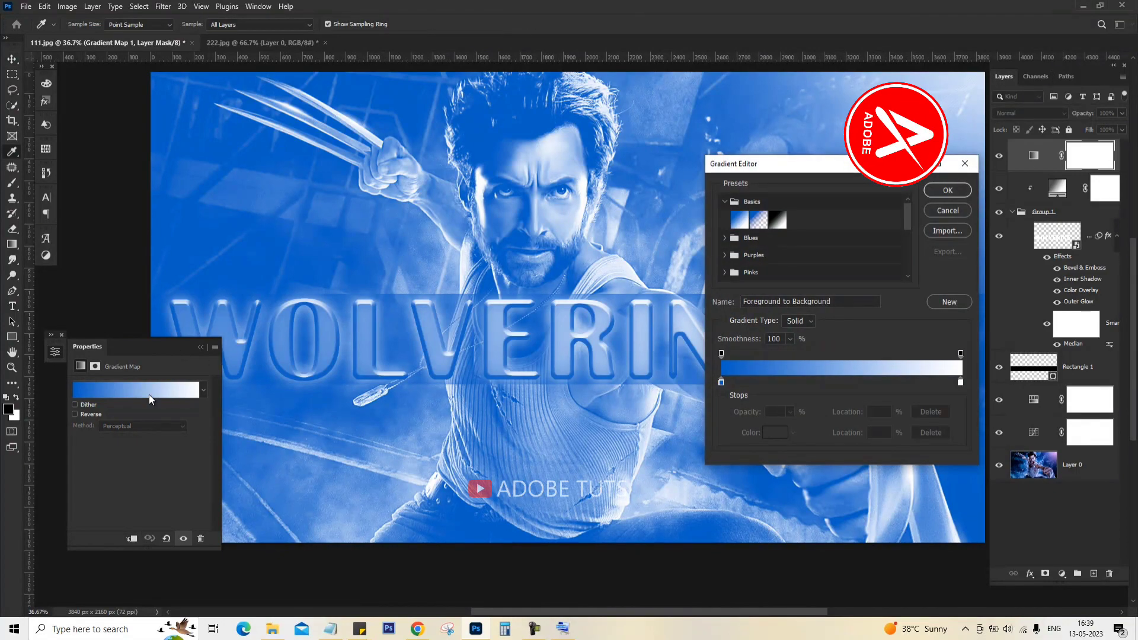
{"action": "left_click", "coordinate": [724, 201]}
{"action": "scroll", "coordinate": [811, 237], "scroll_direction": "down", "scroll_amount": 3}
{"action": "left_click", "coordinate": [725, 222]}
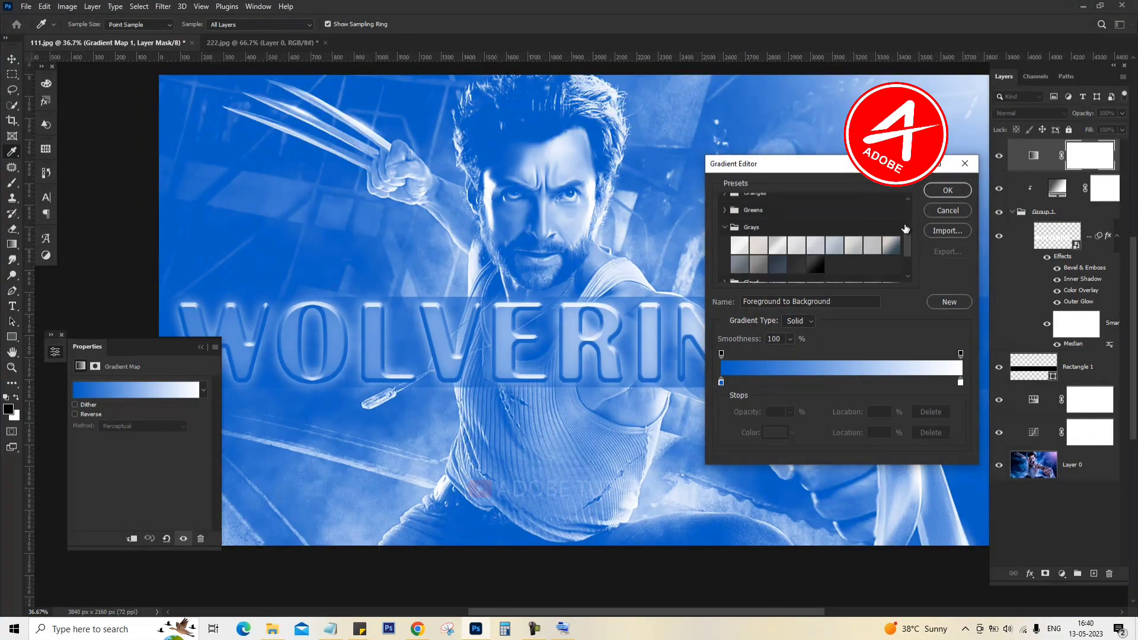
{"action": "left_click", "coordinate": [891, 244]}
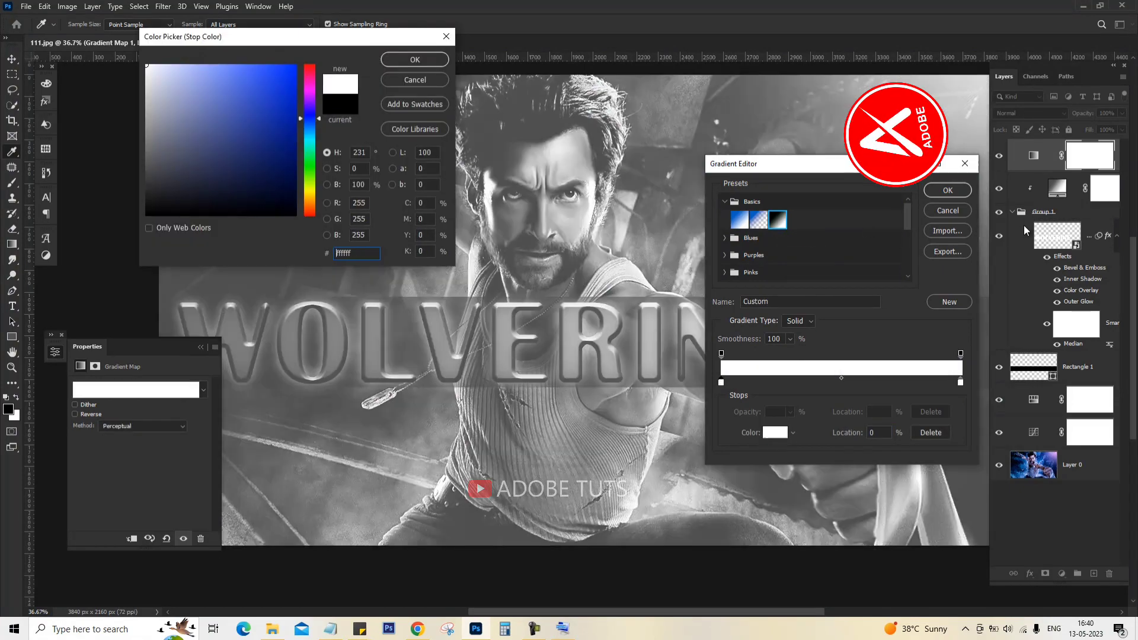
{"action": "key", "text": "Return"}
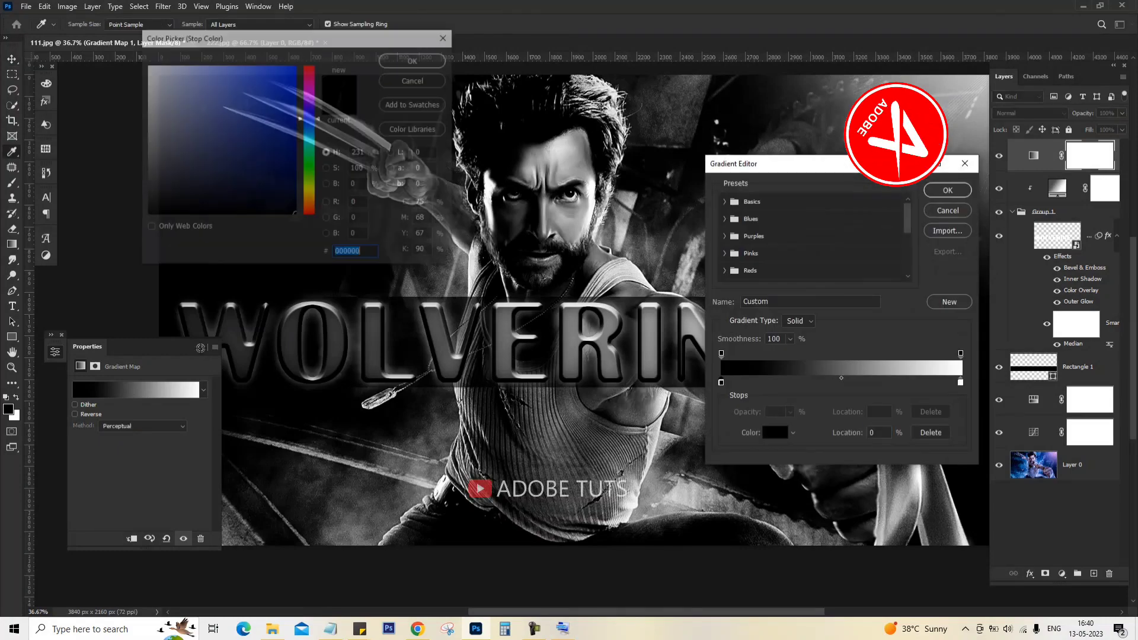
{"action": "left_click", "coordinate": [150, 168]}
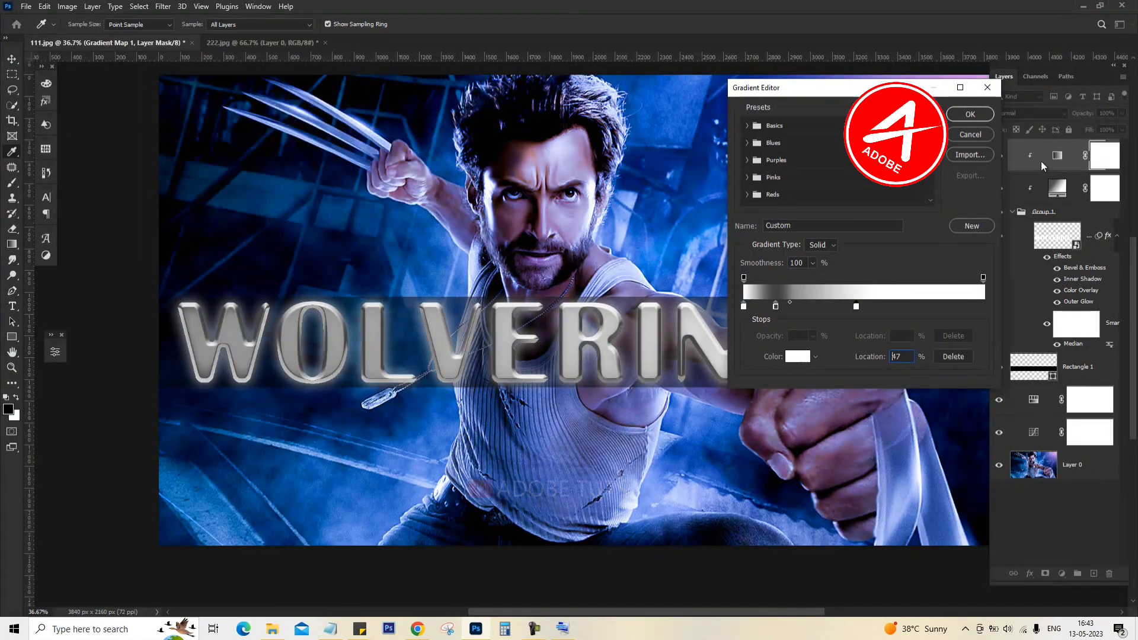
Add extra Gradient Map stops, alternating white and grey (676767) across the bar.
{"action": "key", "text": "alt"}
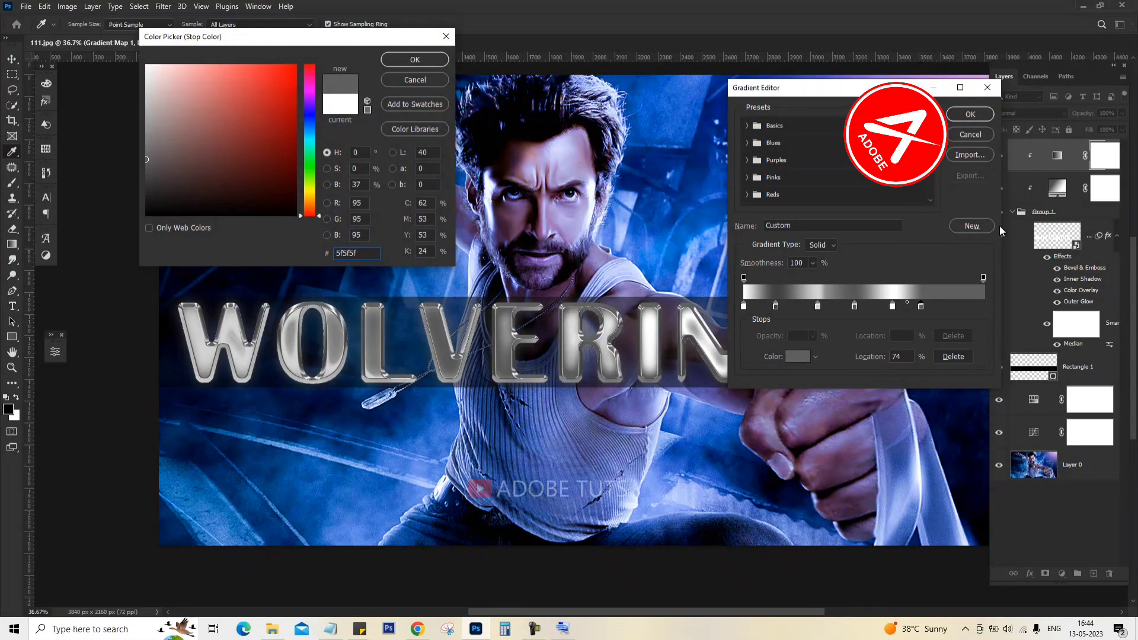
{"action": "key", "text": "Return"}
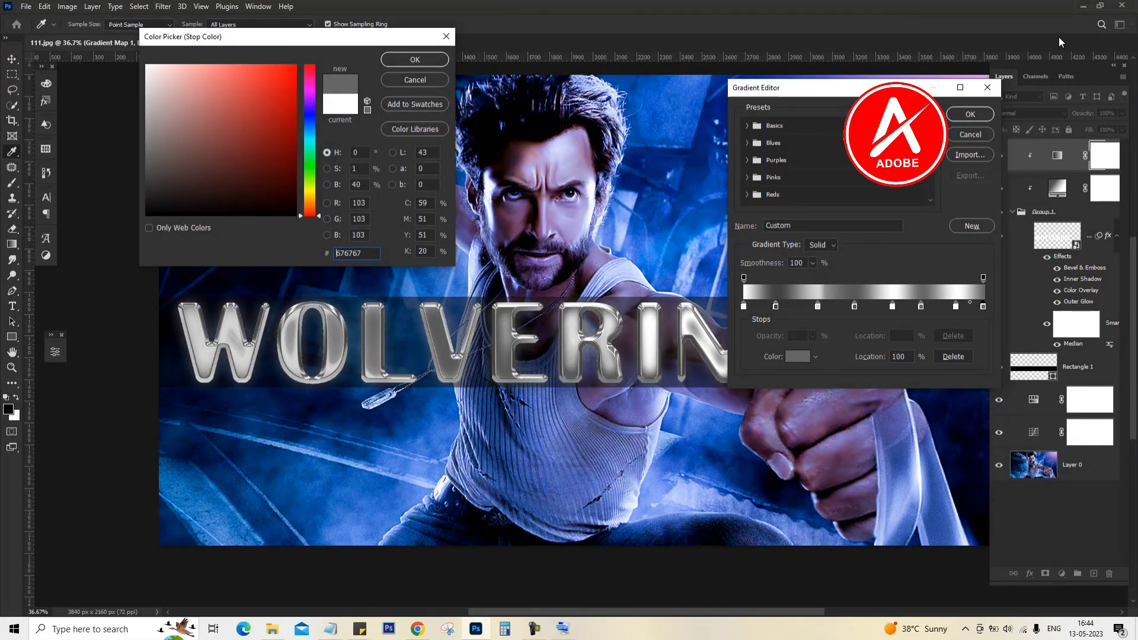
{"action": "left_click", "coordinate": [427, 61]}
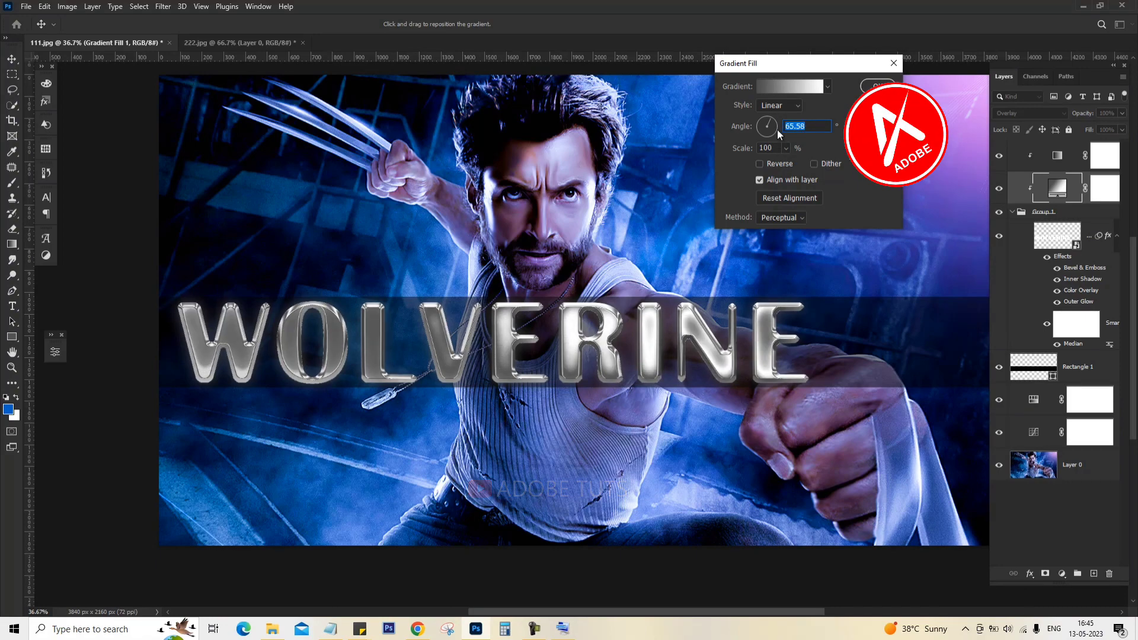
Confirm the new Gradient Fill angle for the shine across the WOLVERINE title.
{"action": "key", "text": "Return"}
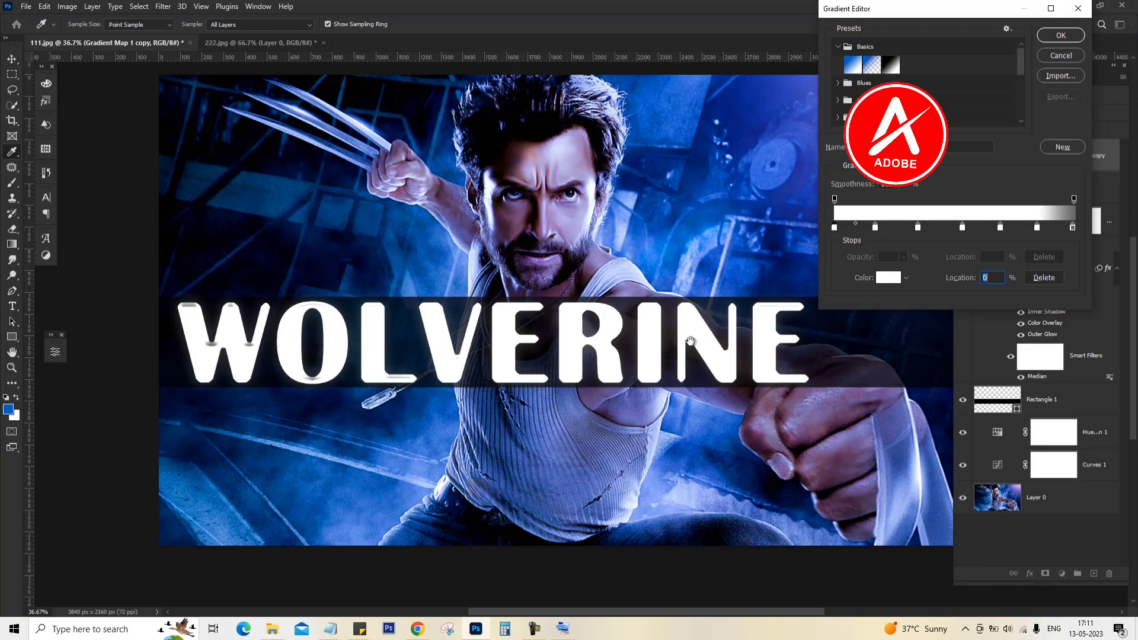
Set the first gradient map stop to red (ff0000) and the next stop to yellow (f7c52a).
{"action": "type", "text": "ff0000"}
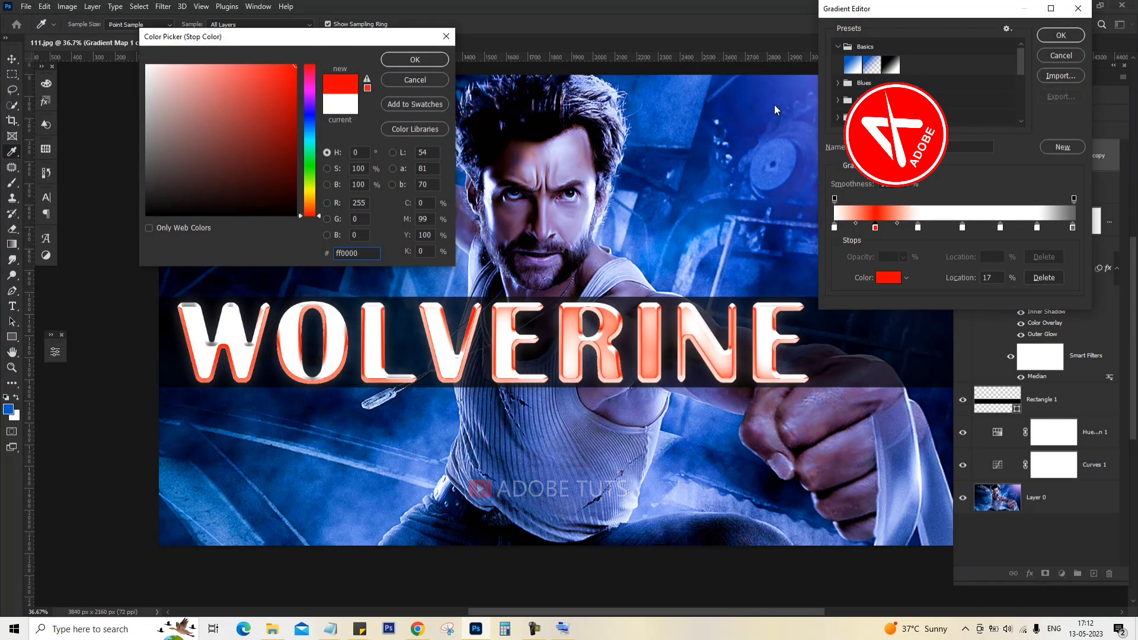
{"action": "key", "text": "Return"}
{"action": "double_click", "coordinate": [961, 227]}
{"action": "type", "text": "ff"}
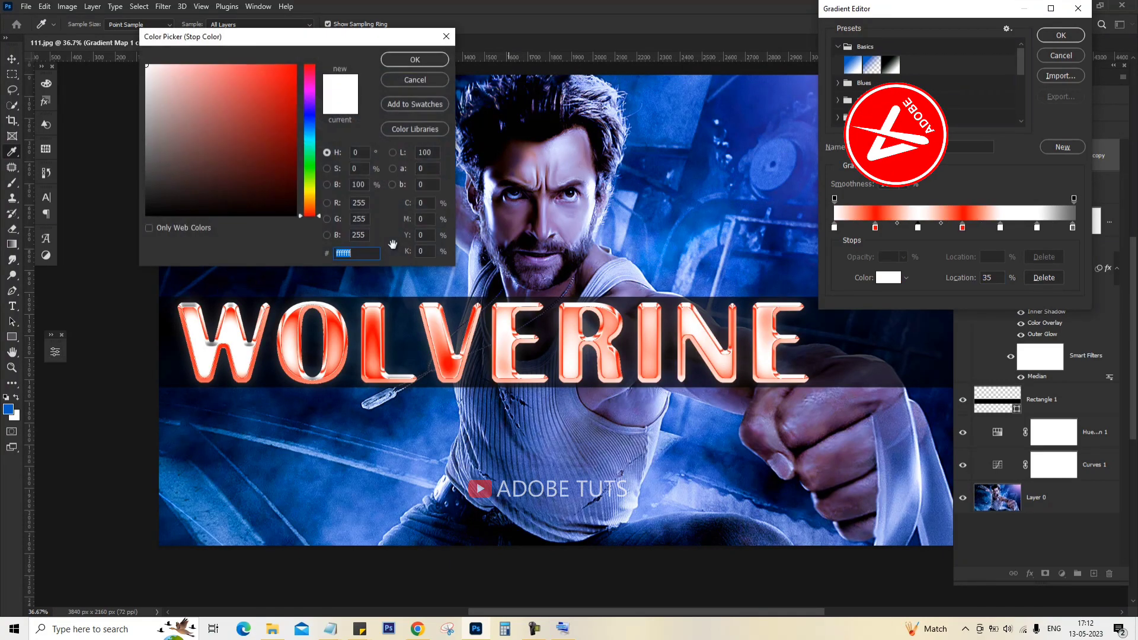
{"action": "type", "text": "0000c5531b"}
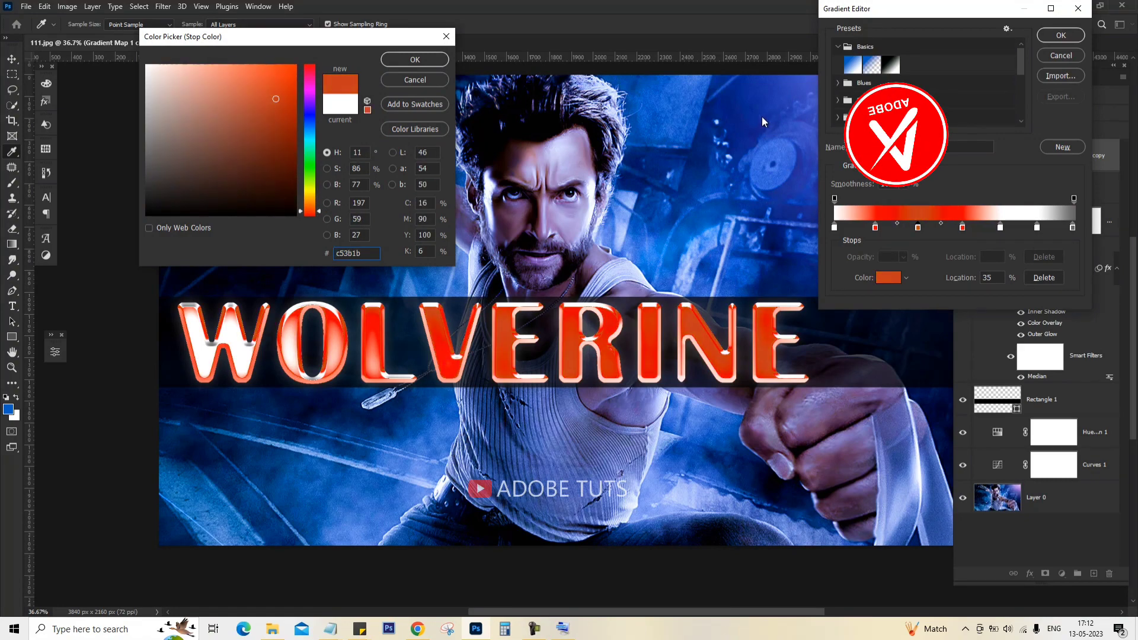
{"action": "type", "text": "e4df481f81fb"}
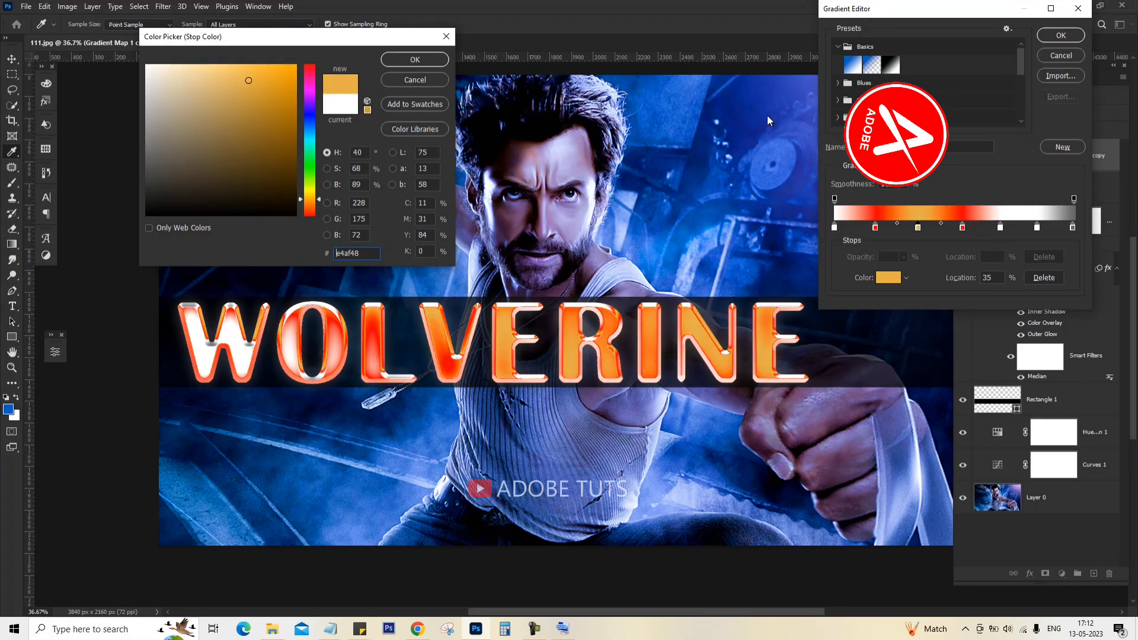
{"action": "left_click", "coordinate": [766, 116]}
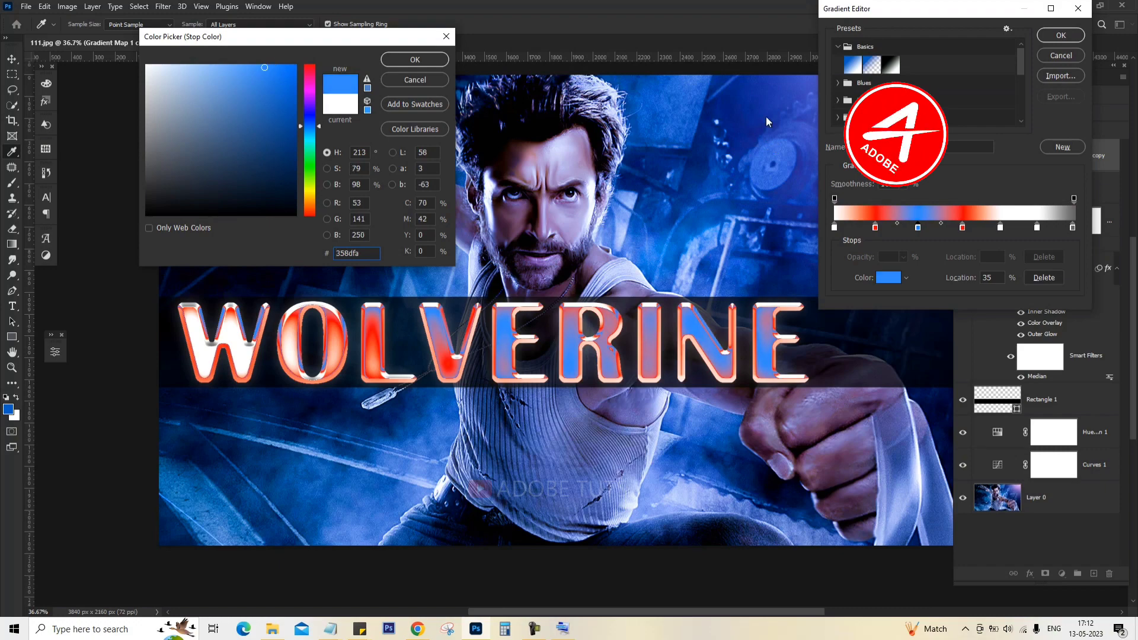
{"action": "type", "text": "e4df48f7c52a"}
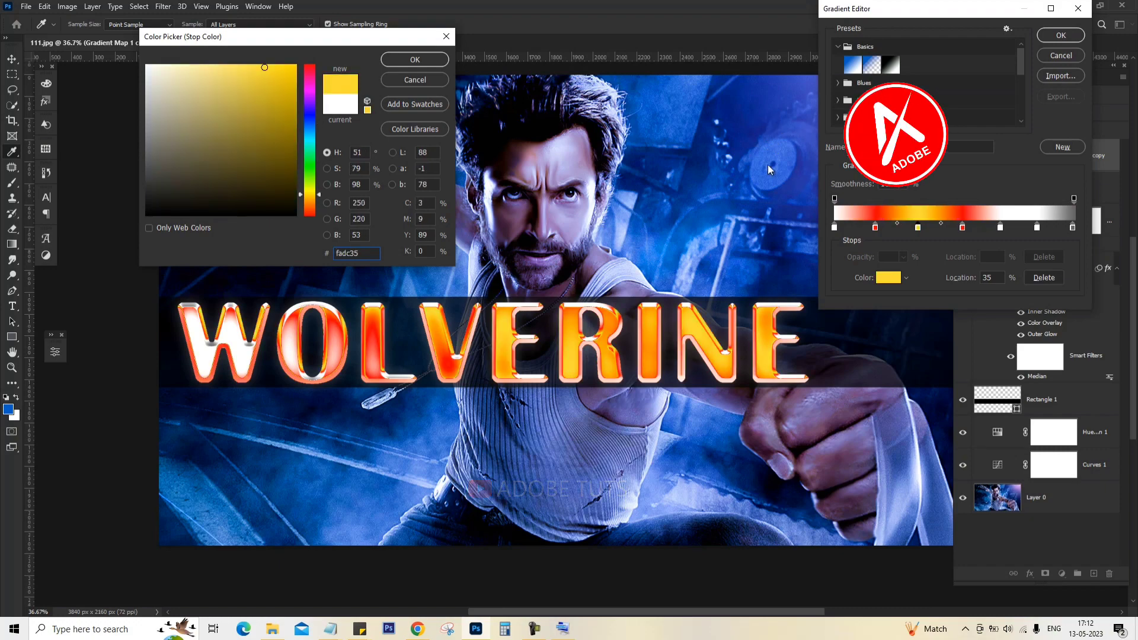
{"action": "type", "text": "e5c11c"}
{"action": "key", "text": "Return"}
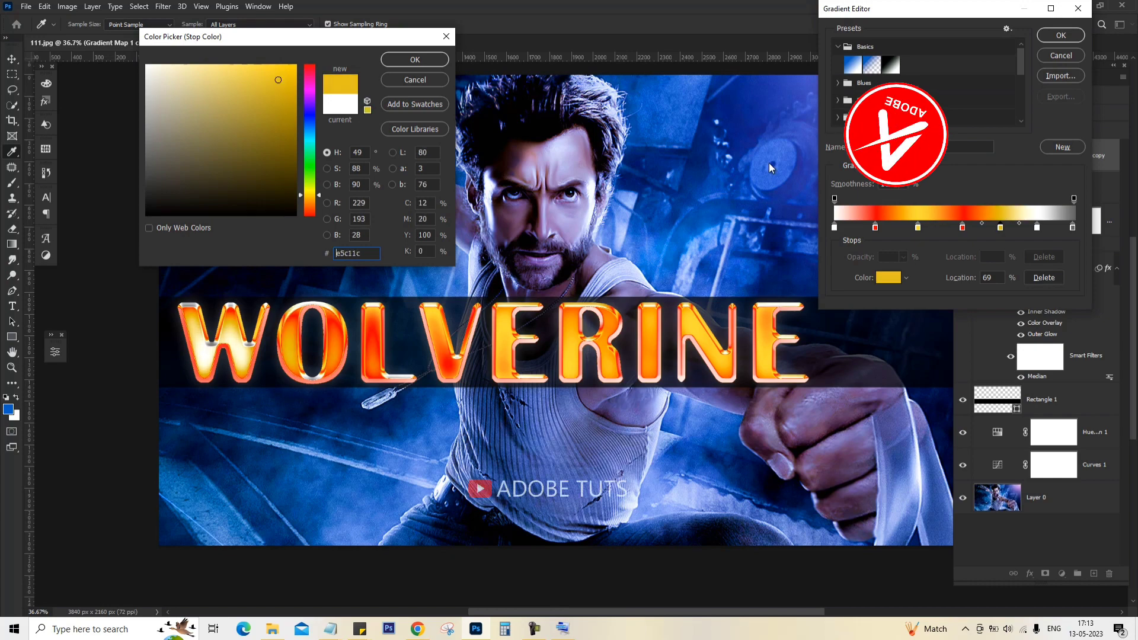
Shift the remaining stops through orange, make the end stop red (ff0000), and move the red stop to 20%.
{"action": "type", "text": "eec91f"}
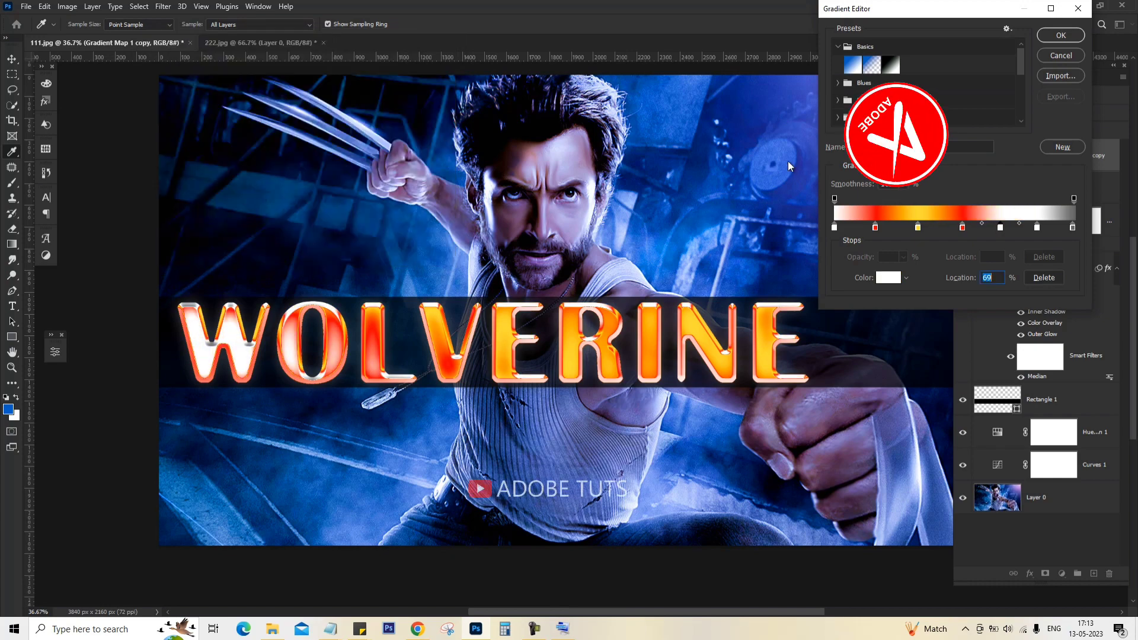
{"action": "type", "text": "ff6d02"}
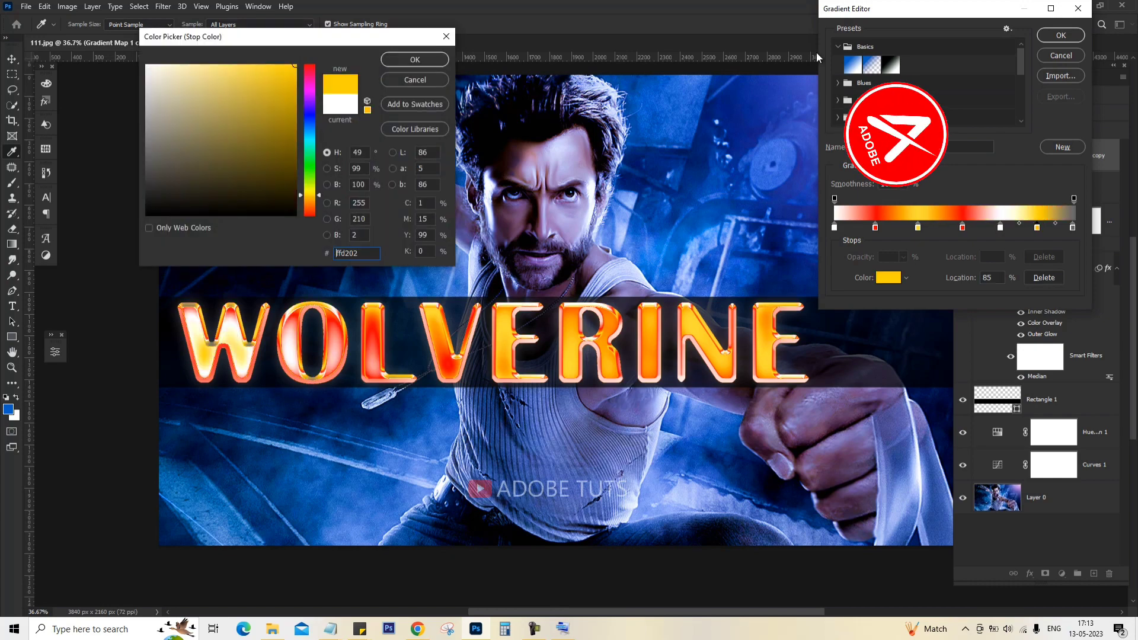
{"action": "type", "text": "ff0024"}
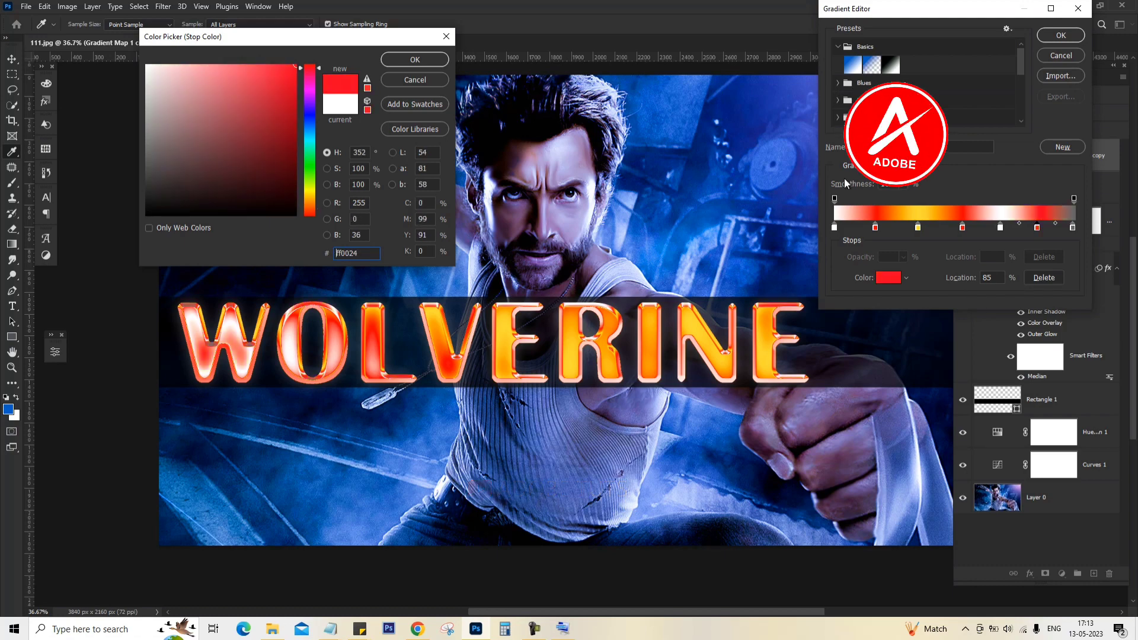
{"action": "left_click_drag", "start_coordinate": [918, 212], "coordinate": [871, 213]}
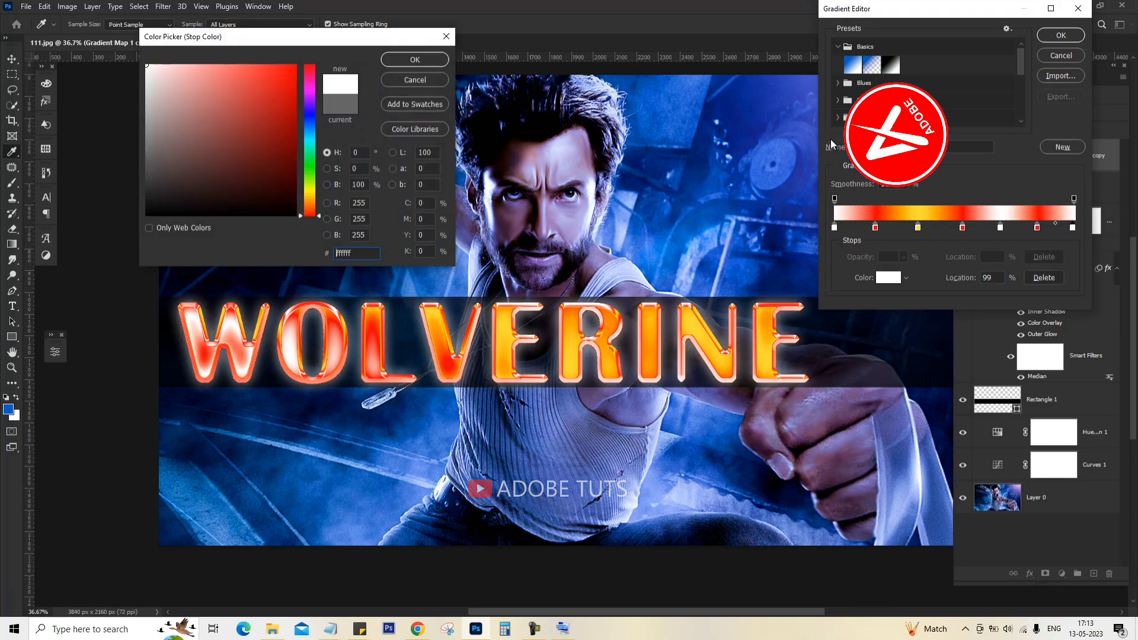
{"action": "left_click_drag", "start_coordinate": [652, 341], "coordinate": [645, 326]}
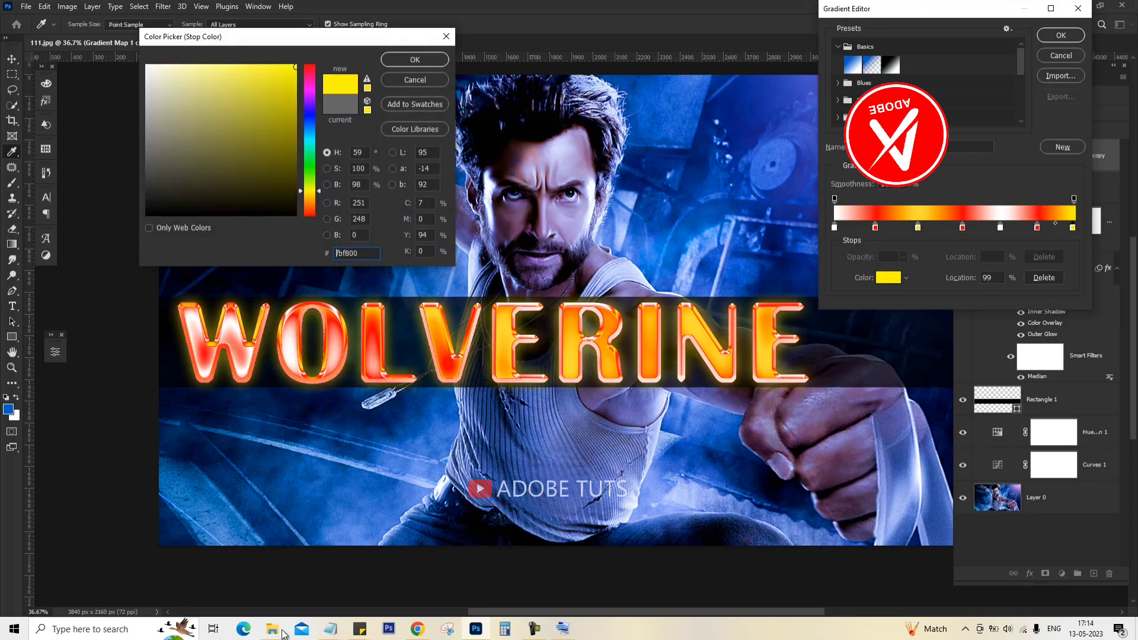
{"action": "left_click", "coordinate": [310, 214]}
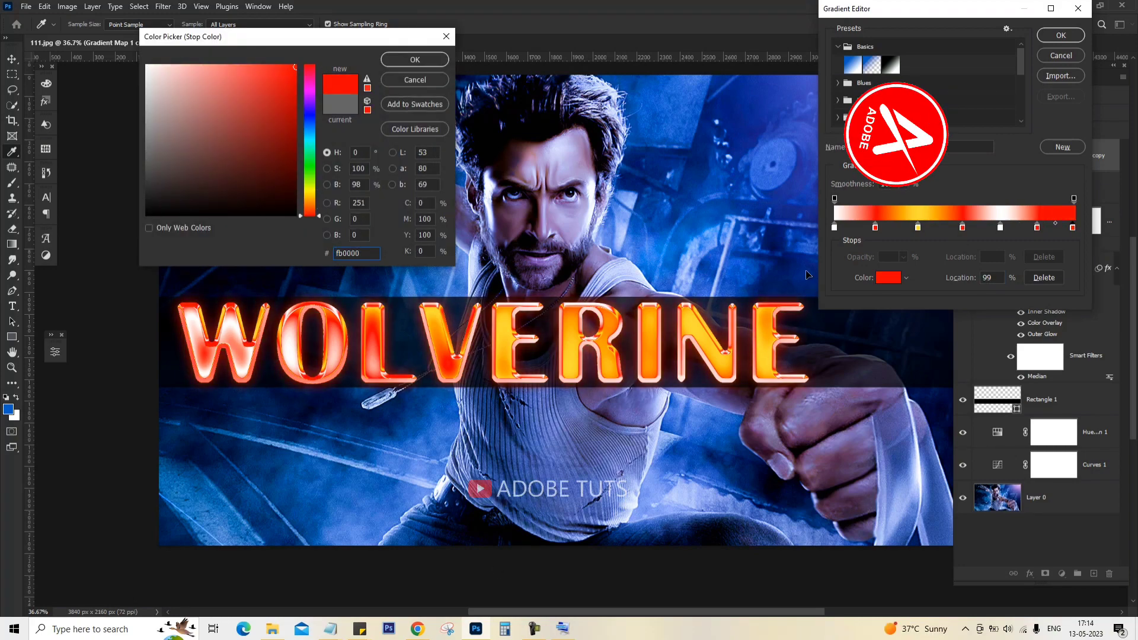
{"action": "left_click_drag", "start_coordinate": [309, 215], "coordinate": [310, 93]}
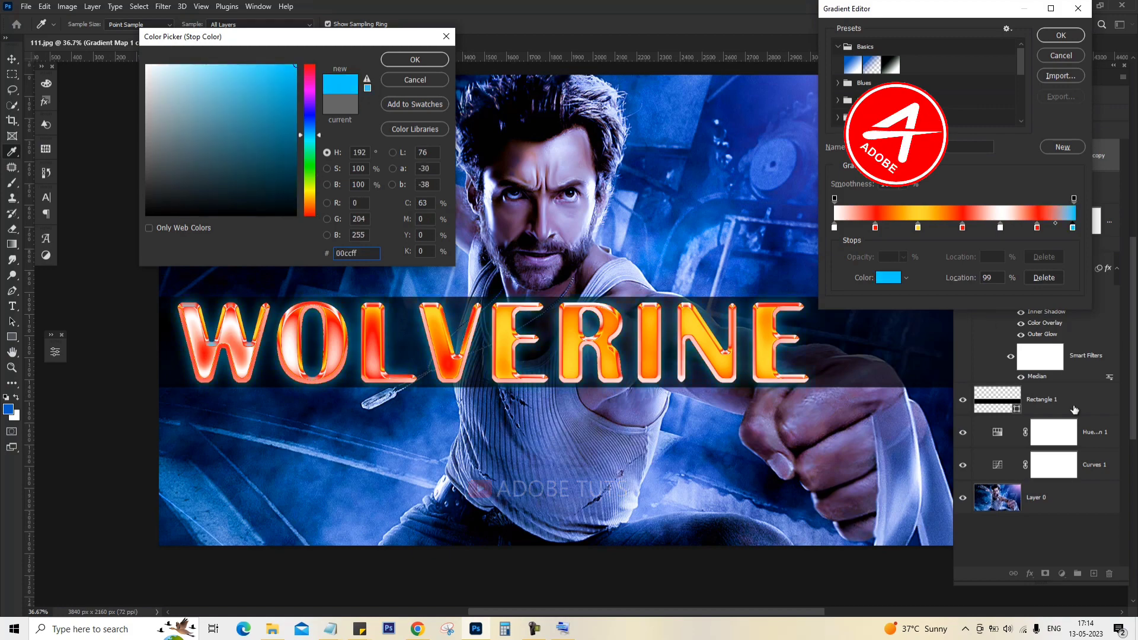
{"action": "type", "text": "ff0000"}
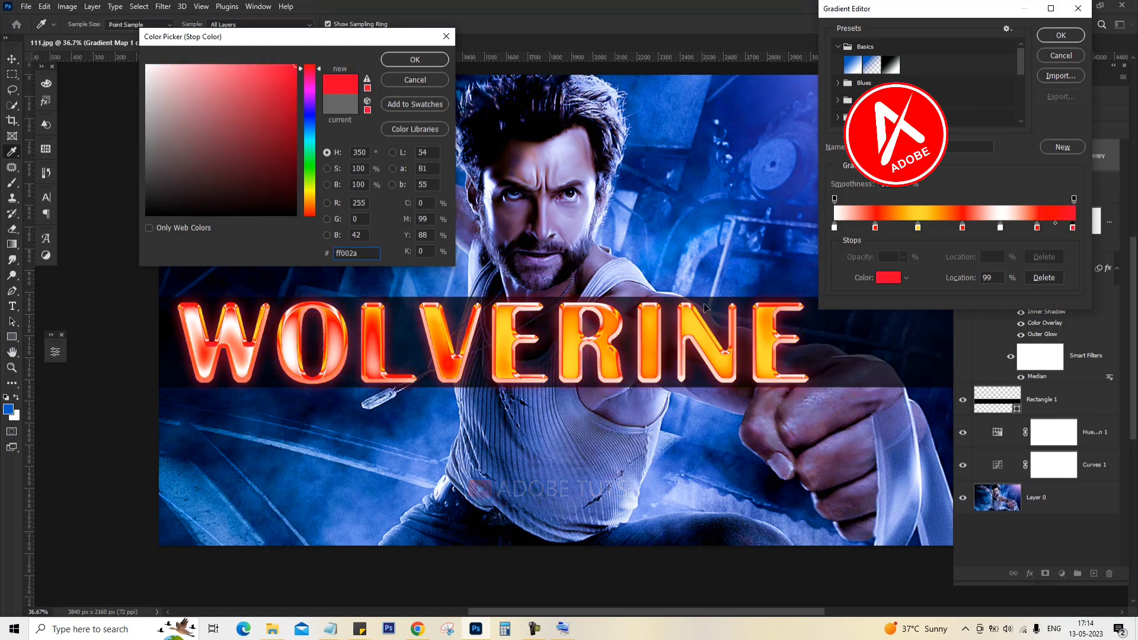
{"action": "key", "text": "Return"}
{"action": "left_click_drag", "start_coordinate": [875, 227], "coordinate": [1029, 227]}
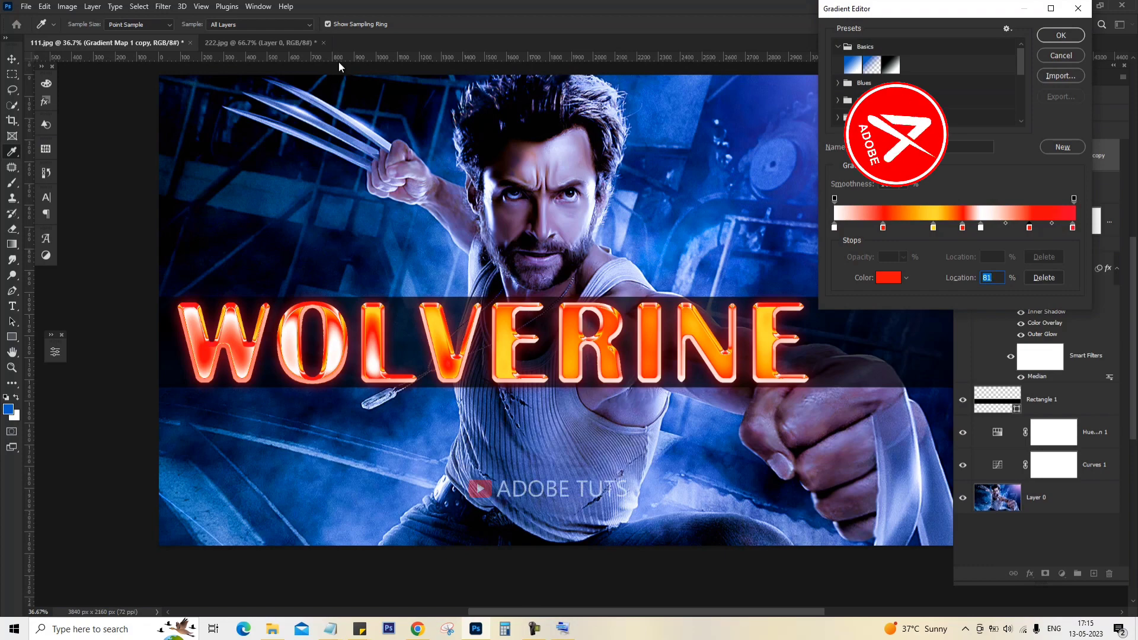
{"action": "double_click", "coordinate": [1072, 226]}
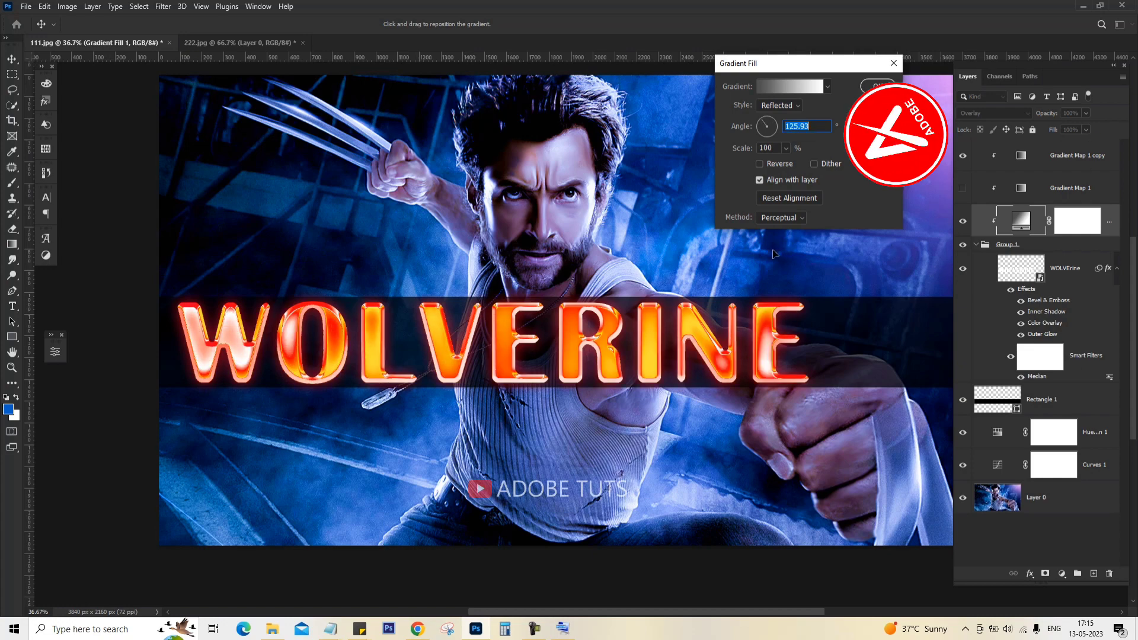
Re-angle the title's Gradient Fill to 12.63°, keeping the Linear style after trying Diamond.
{"action": "left_click_drag", "start_coordinate": [770, 132], "coordinate": [774, 111]}
{"action": "type", "text": "12.63"}
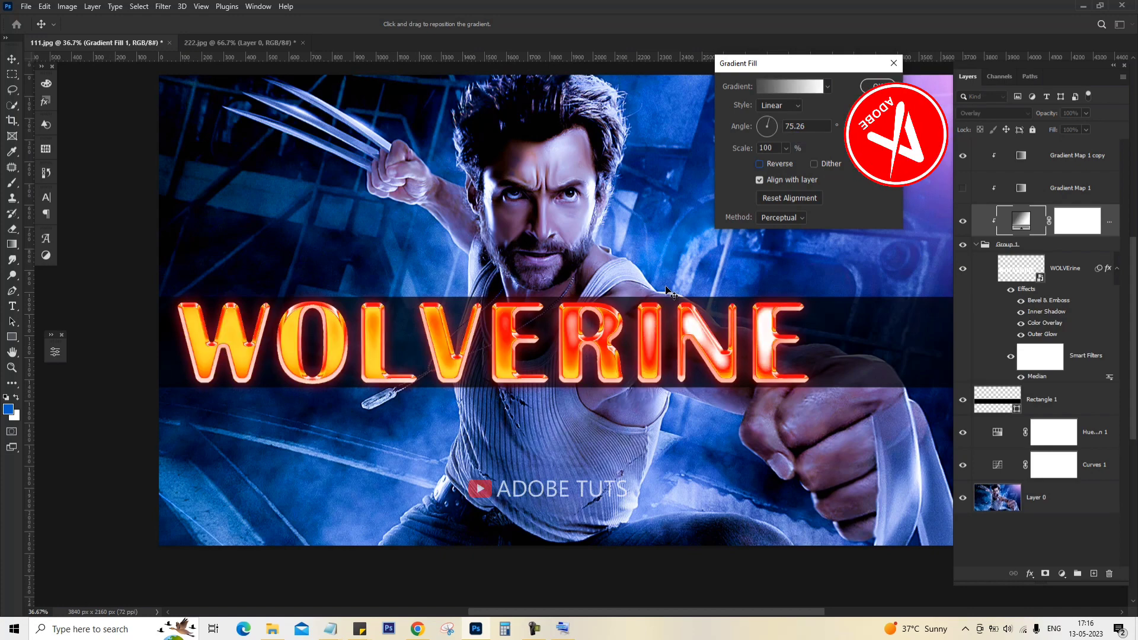
{"action": "left_click", "coordinate": [779, 105]}
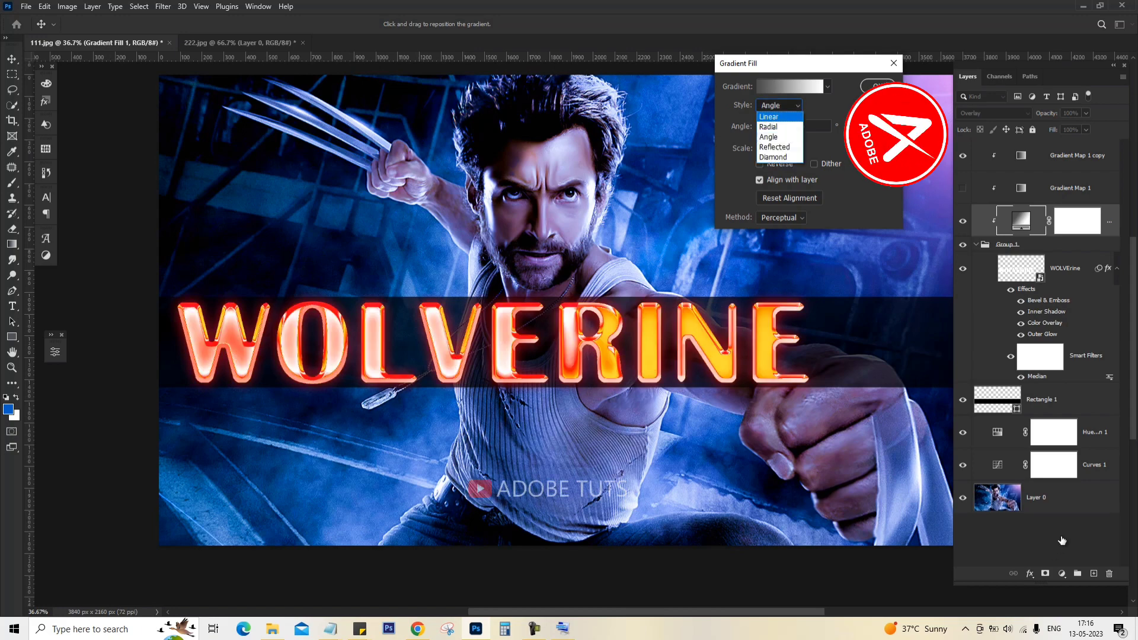
{"action": "left_click", "coordinate": [781, 162]}
{"action": "key", "text": "Up"}
{"action": "key", "text": "Up"}
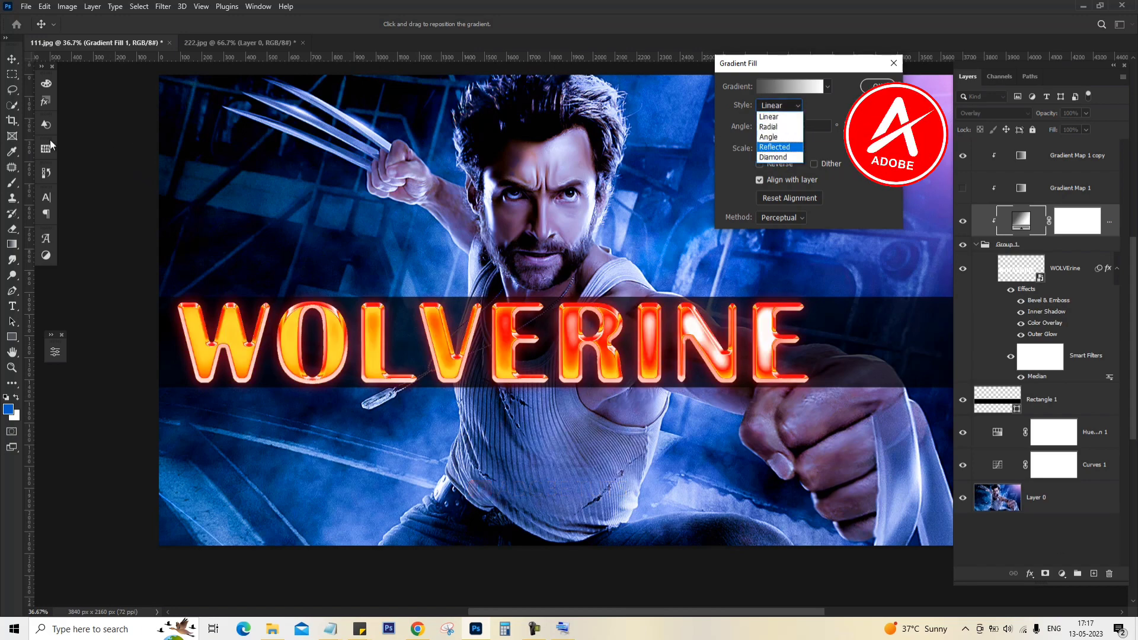
{"action": "key", "text": "Up"}
{"action": "key", "text": "Up"}
{"action": "key", "text": "Return"}
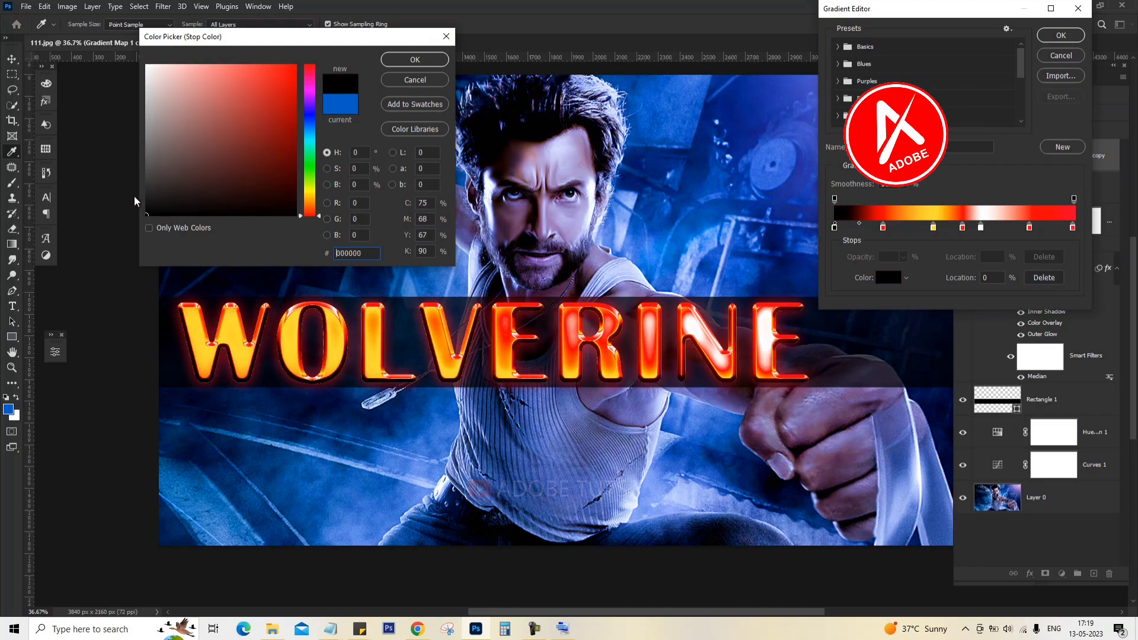
Move the white stop to 75% and a red stop to 88%, and tint the first stop gold (fac201).
{"action": "type", "text": "00ff4e"}
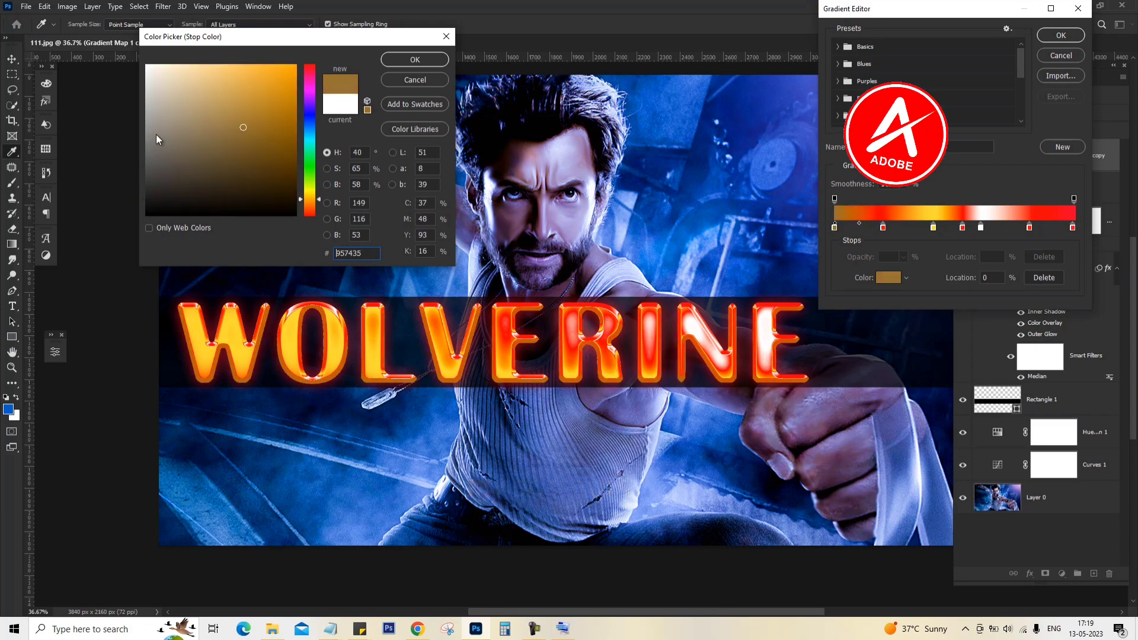
{"action": "key", "text": "Return"}
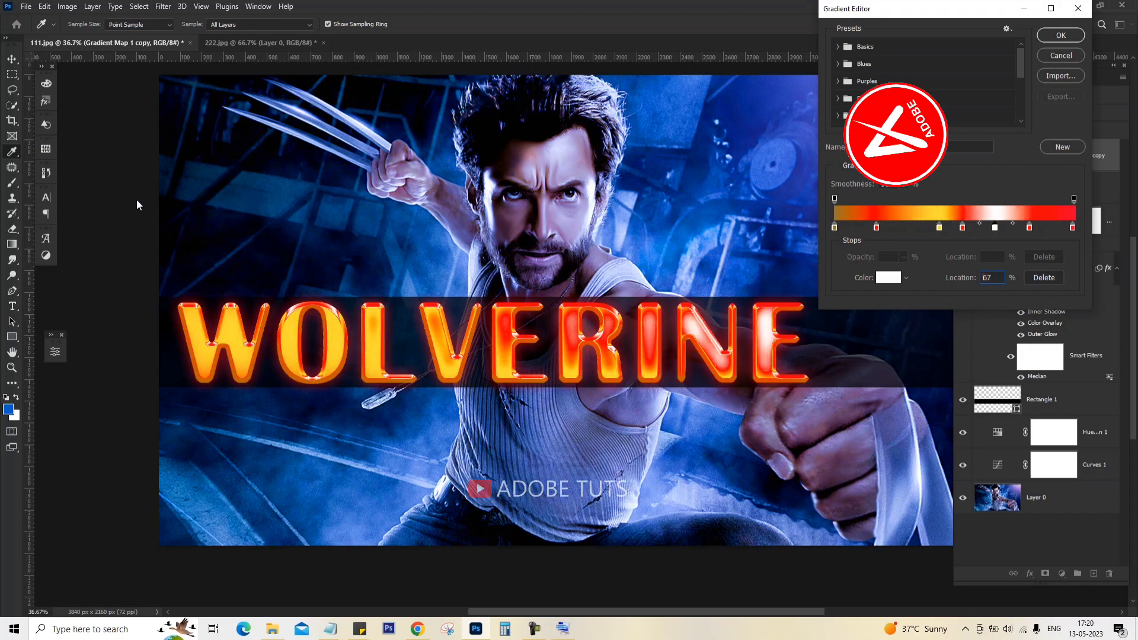
{"action": "type", "text": "75"}
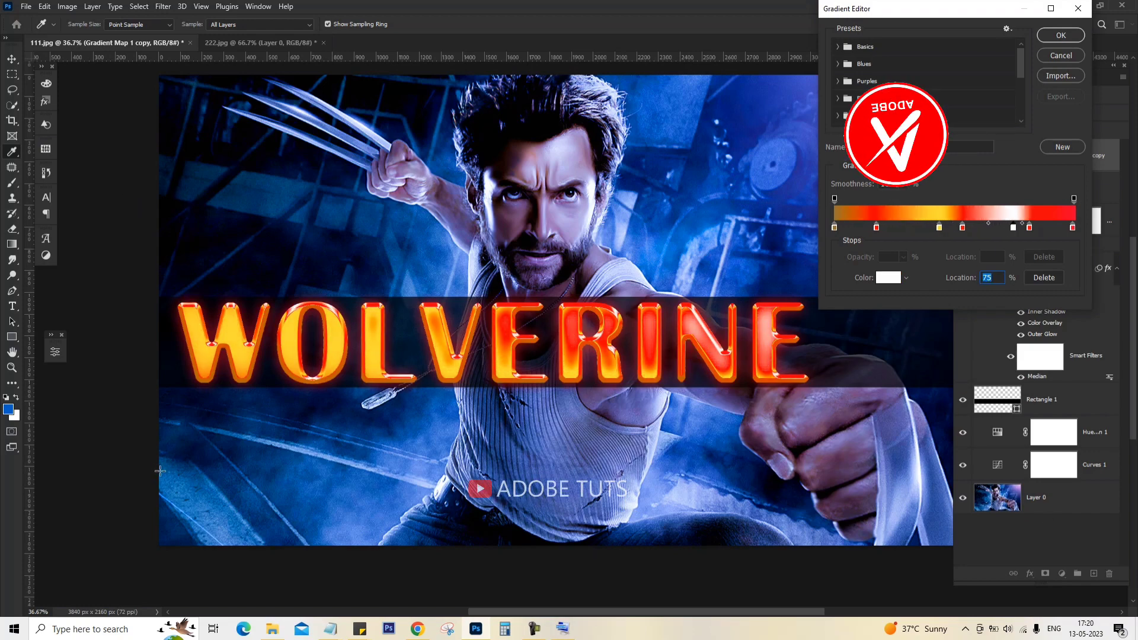
{"action": "key", "text": "Down"}
{"action": "key", "text": "Down"}
{"action": "key", "text": "Down"}
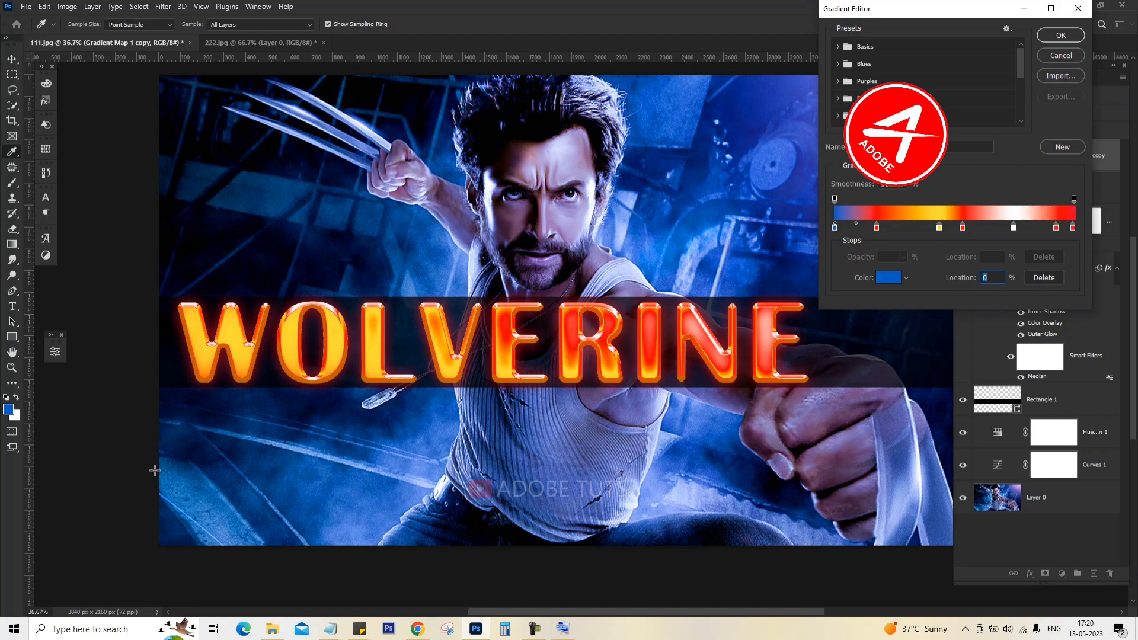
{"action": "type", "text": "8ac302"}
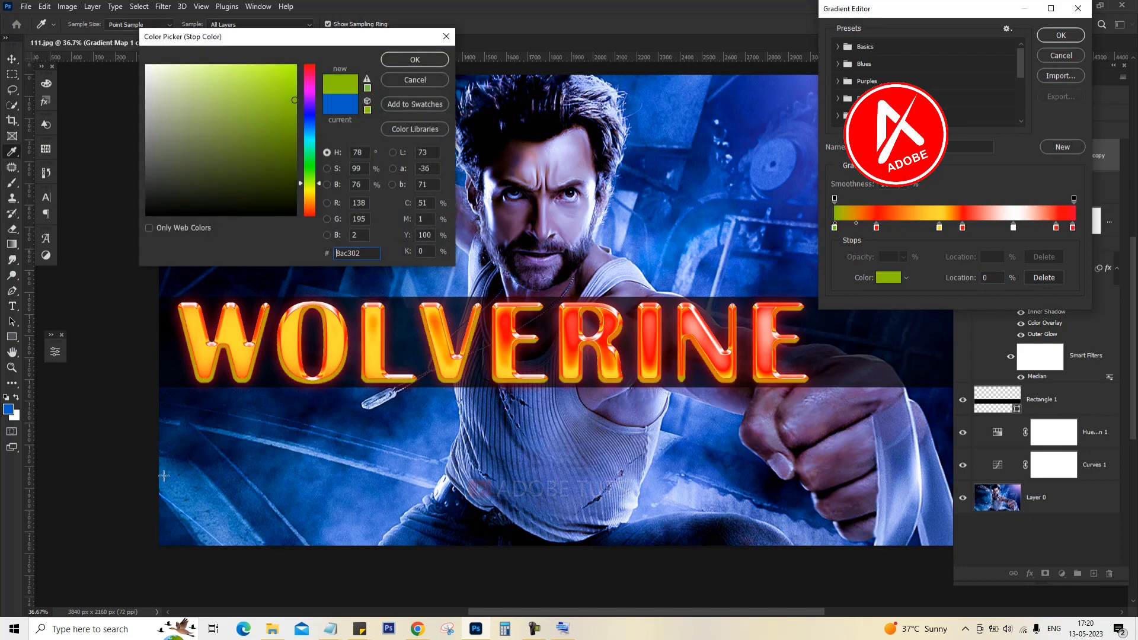
{"action": "type", "text": "5e06b8"}
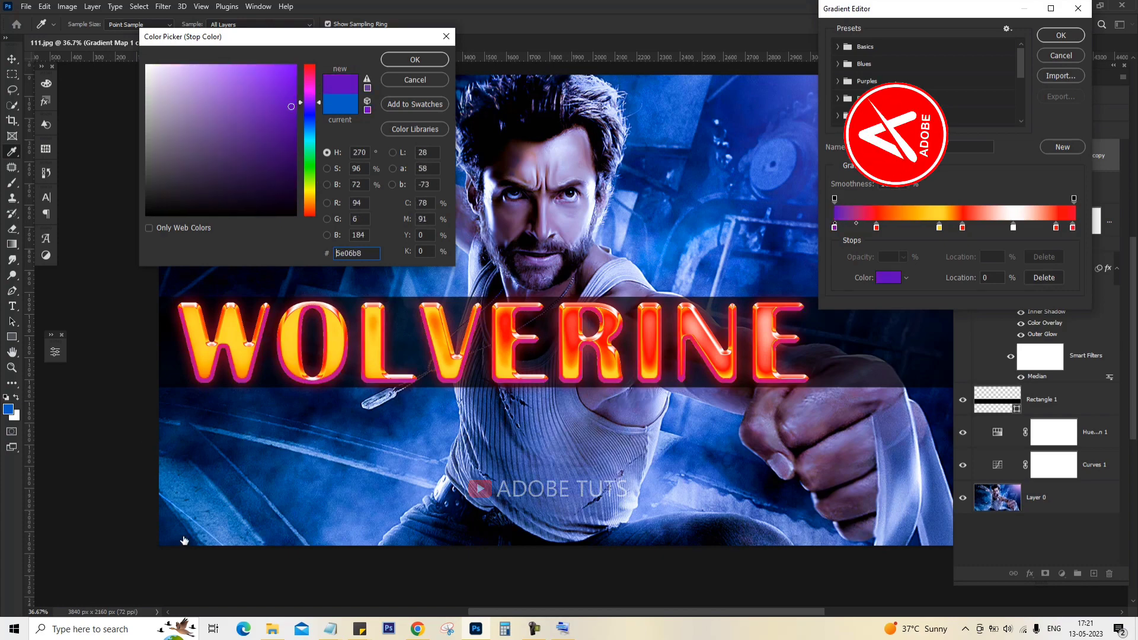
{"action": "type", "text": "fac201"}
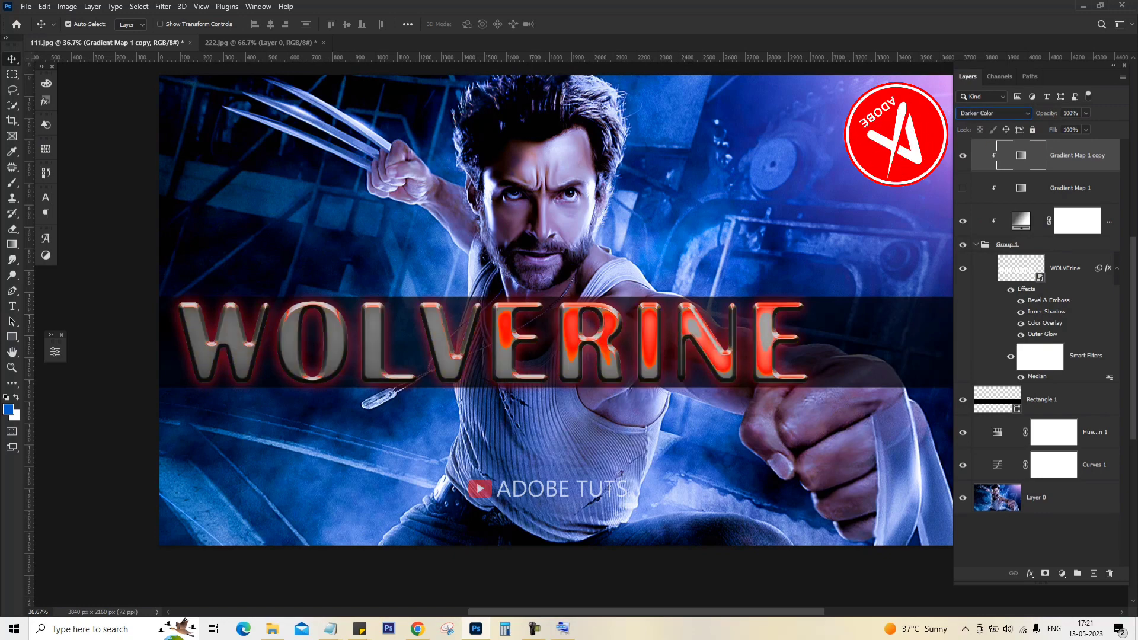
Return Gradient Map 1 copy to Normal blending and raise Rectangle 1's Fill for a blacker bar.
{"action": "key", "text": "Down"}
{"action": "key", "text": "Down"}
{"action": "key", "text": "Down"}
{"action": "key", "text": "Down"}
{"action": "key", "text": "Down"}
{"action": "key", "text": "Down"}
{"action": "key", "text": "Down"}
{"action": "key", "text": "Down"}
{"action": "key", "text": "Down"}
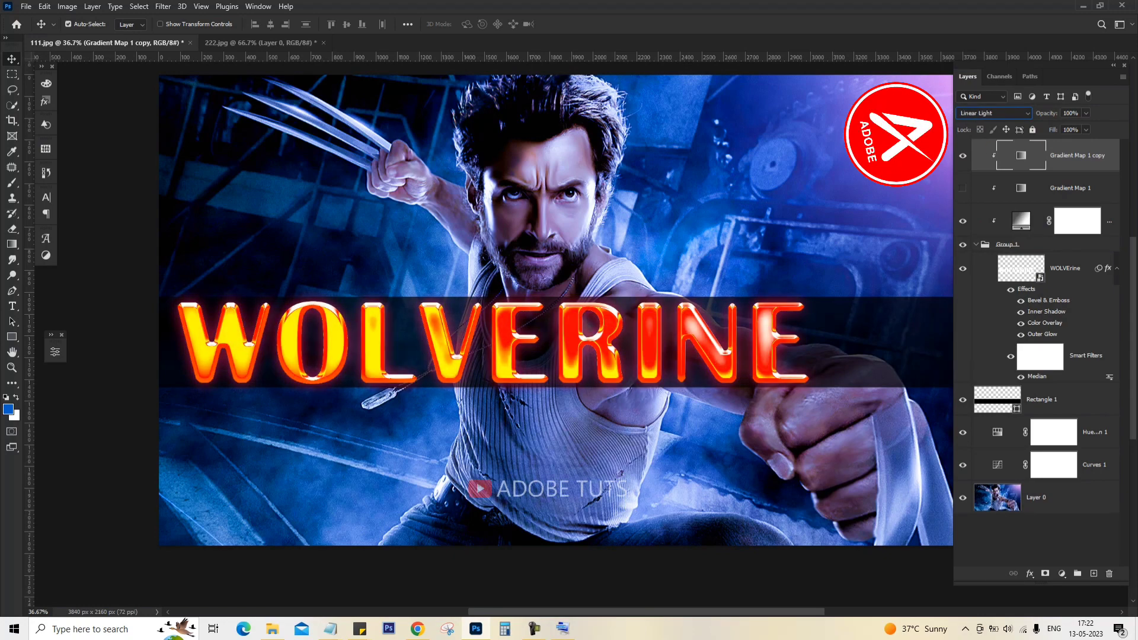
{"action": "key", "text": "Down"}
{"action": "key", "text": "Down"}
{"action": "key", "text": "Down"}
{"action": "key", "text": "shift+plus"}
{"action": "key", "text": "shift+plus"}
{"action": "key", "text": "shift+plus"}
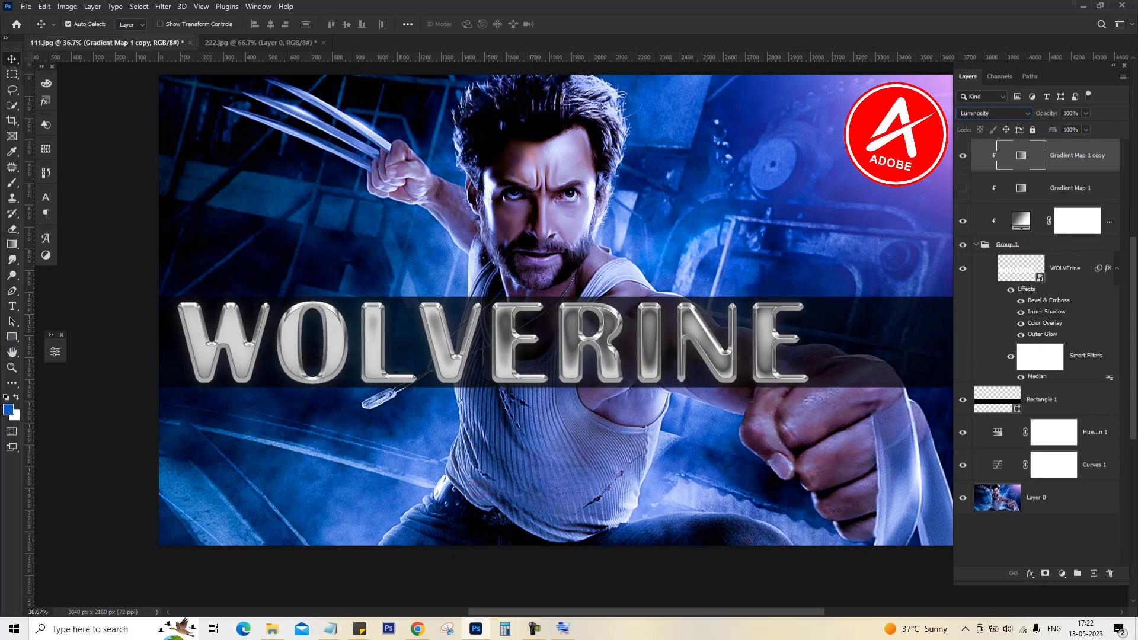
{"action": "key", "text": "shift+plus"}
{"action": "key", "text": "Return"}
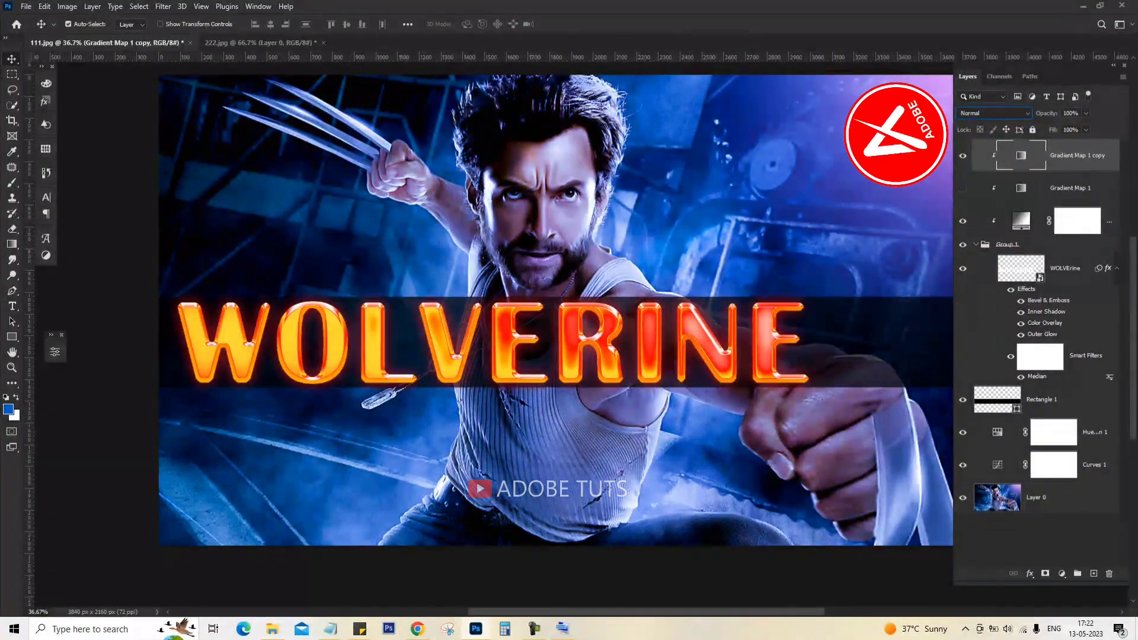
{"action": "left_click", "coordinate": [1041, 400]}
{"action": "left_click_drag", "start_coordinate": [1085, 129], "coordinate": [1102, 127]}
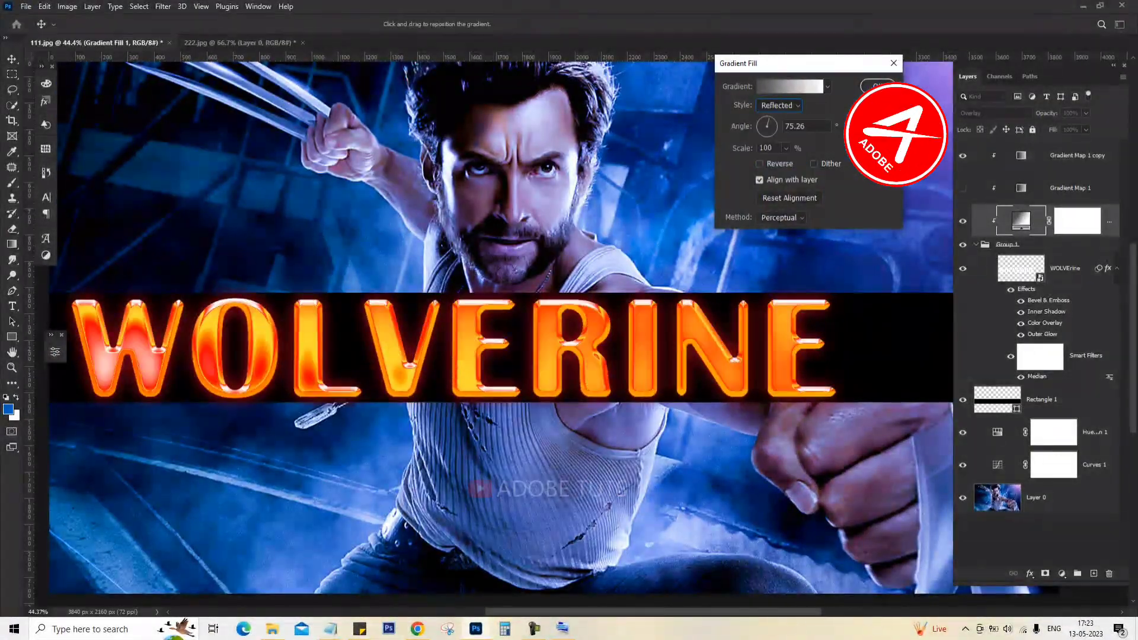
Set the title's Gradient Fill to Reflected at 60°, with Align with layer and Reverse checked.
{"action": "left_click", "coordinate": [778, 105]}
{"action": "left_click", "coordinate": [776, 138]}
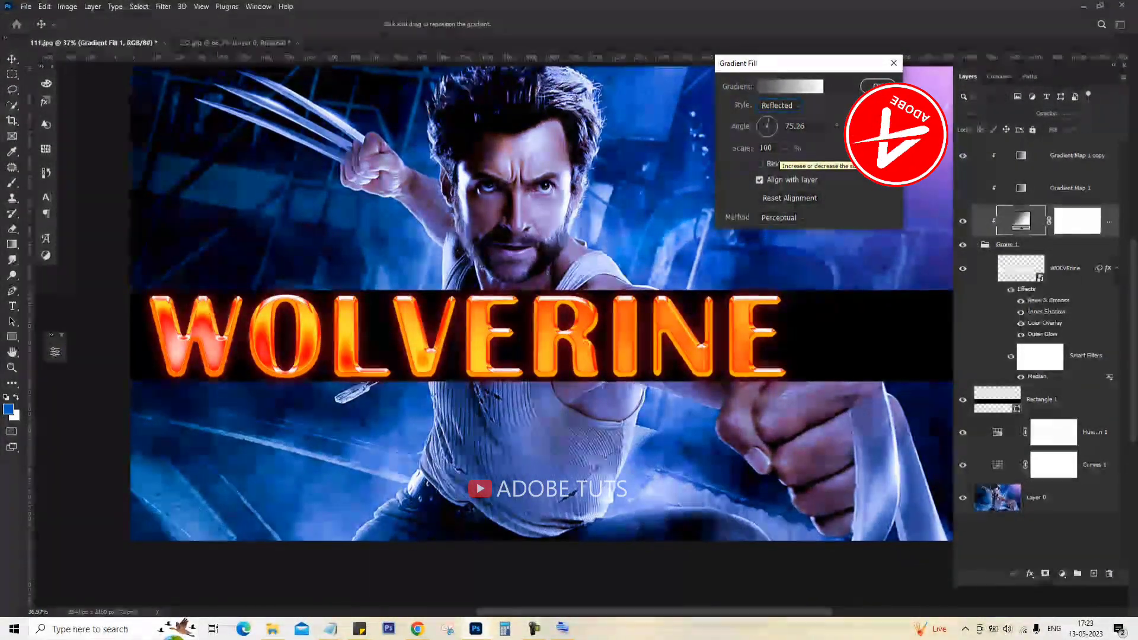
{"action": "left_click", "coordinate": [759, 163]}
{"action": "mouse_move", "coordinate": [771, 123]}
{"action": "left_mouse_down"}
{"action": "mouse_move", "coordinate": [764, 134]}
{"action": "mouse_move", "coordinate": [769, 122]}
{"action": "left_mouse_up"}
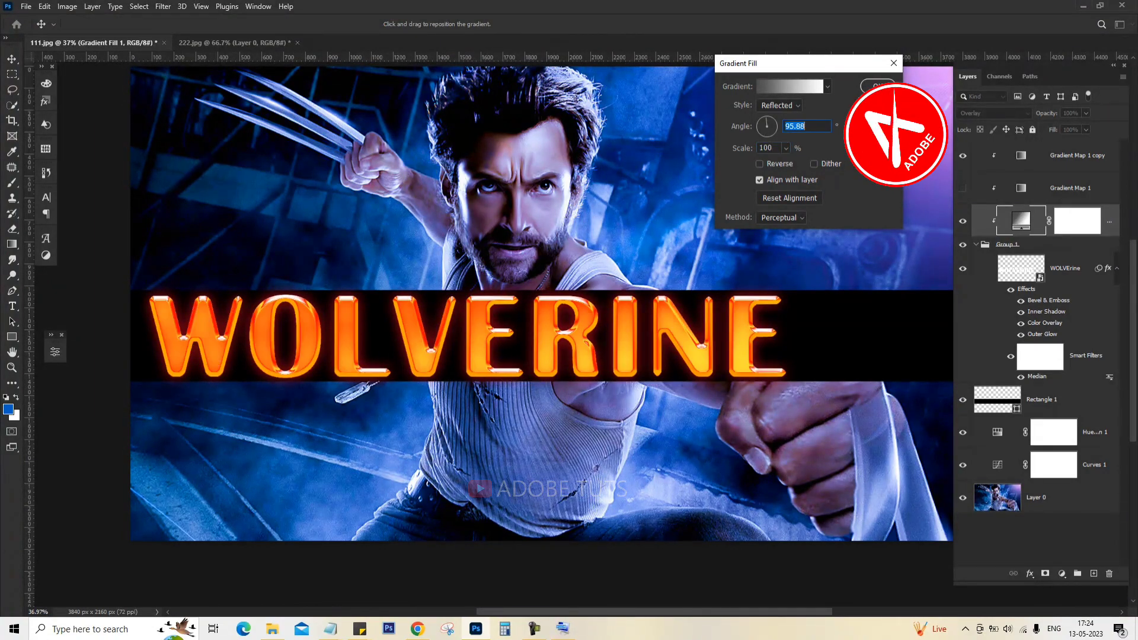
{"action": "type", "text": "60"}
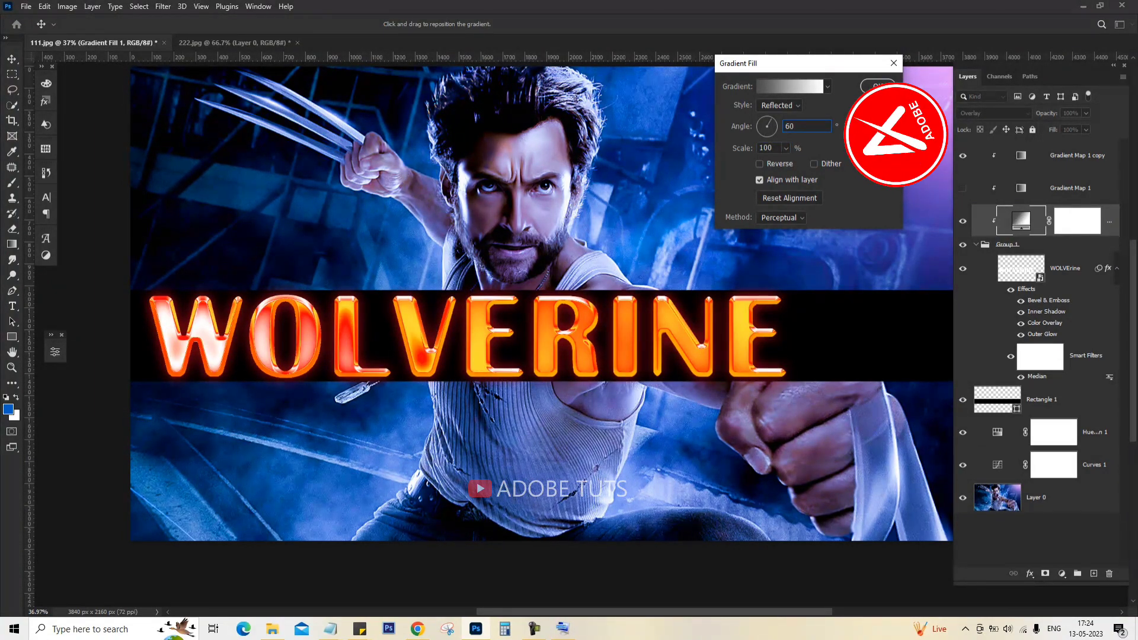
{"action": "left_click", "coordinate": [759, 180]}
{"action": "left_click", "coordinate": [759, 164]}
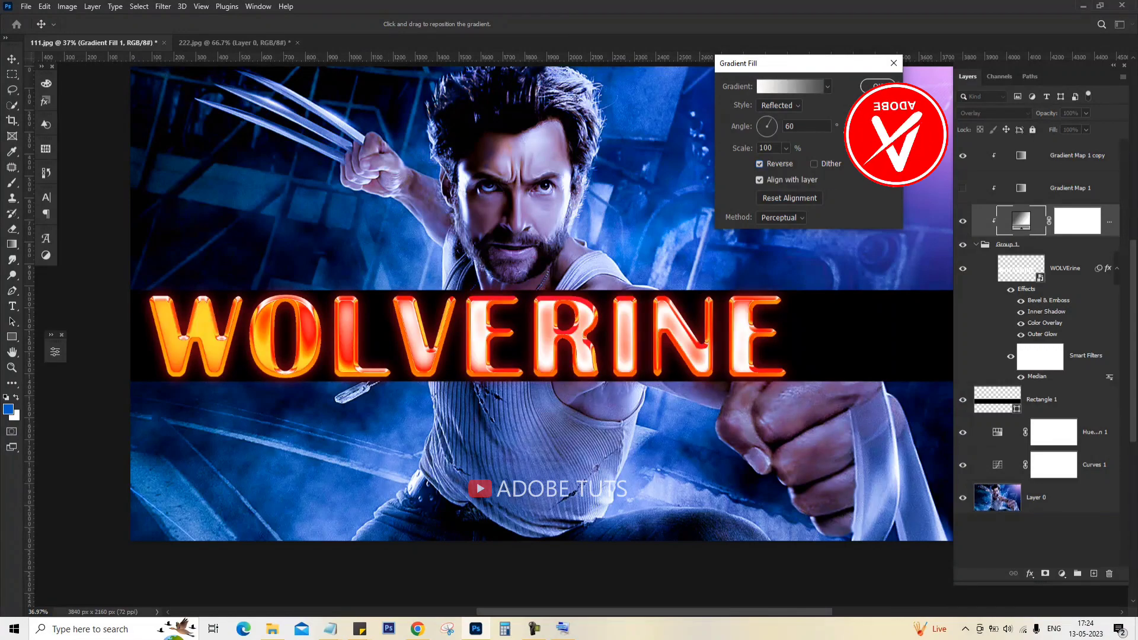
{"action": "left_click", "coordinate": [759, 164]}
{"action": "left_click", "coordinate": [759, 163]}
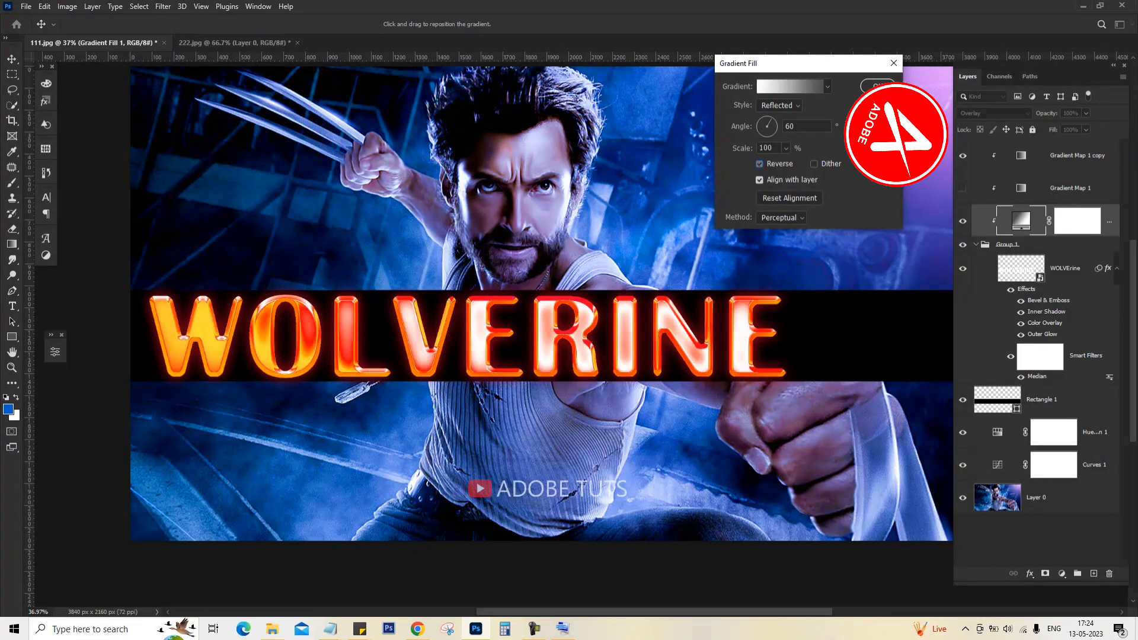
{"action": "left_click", "coordinate": [759, 164]}
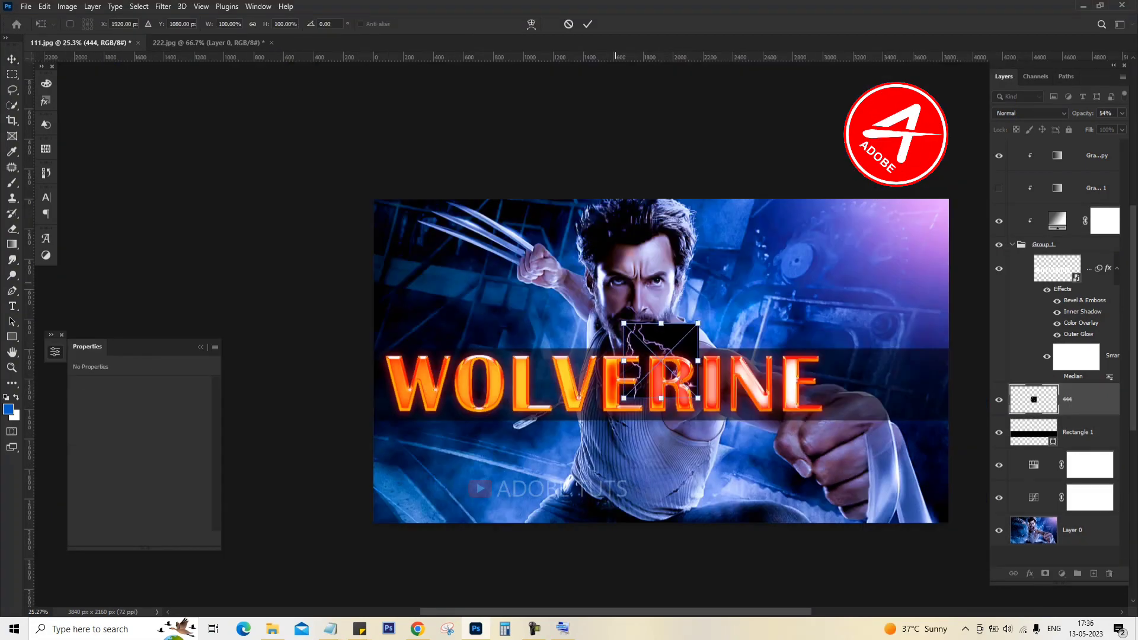
Scale the lightning image up with Free Transform so it covers the poster.
{"action": "mouse_move", "coordinate": [661, 360]}
{"action": "left_mouse_down"}
{"action": "mouse_move", "coordinate": [800, 391]}
{"action": "mouse_move", "coordinate": [989, 533]}
{"action": "left_mouse_up"}
{"action": "left_click_drag", "start_coordinate": [842, 385], "coordinate": [753, 352]}
{"action": "mouse_move", "coordinate": [822, 235]}
{"action": "left_mouse_down"}
{"action": "mouse_move", "coordinate": [791, 234]}
{"action": "mouse_move", "coordinate": [818, 255]}
{"action": "left_mouse_up"}
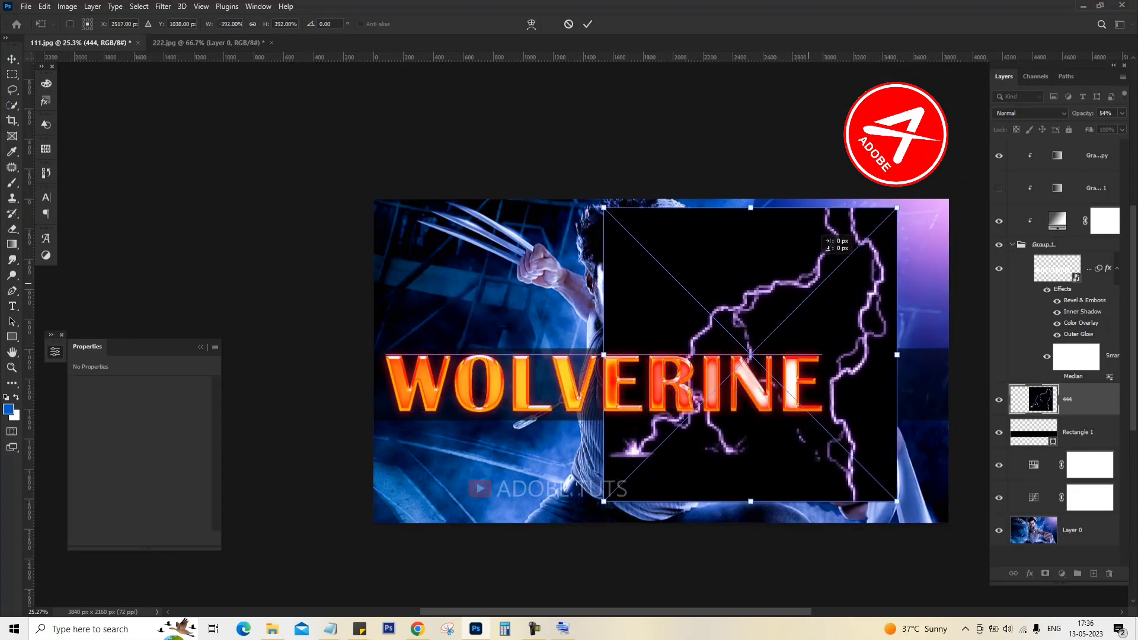
{"action": "left_click_drag", "start_coordinate": [902, 522], "coordinate": [915, 523]}
{"action": "key", "text": "Return"}
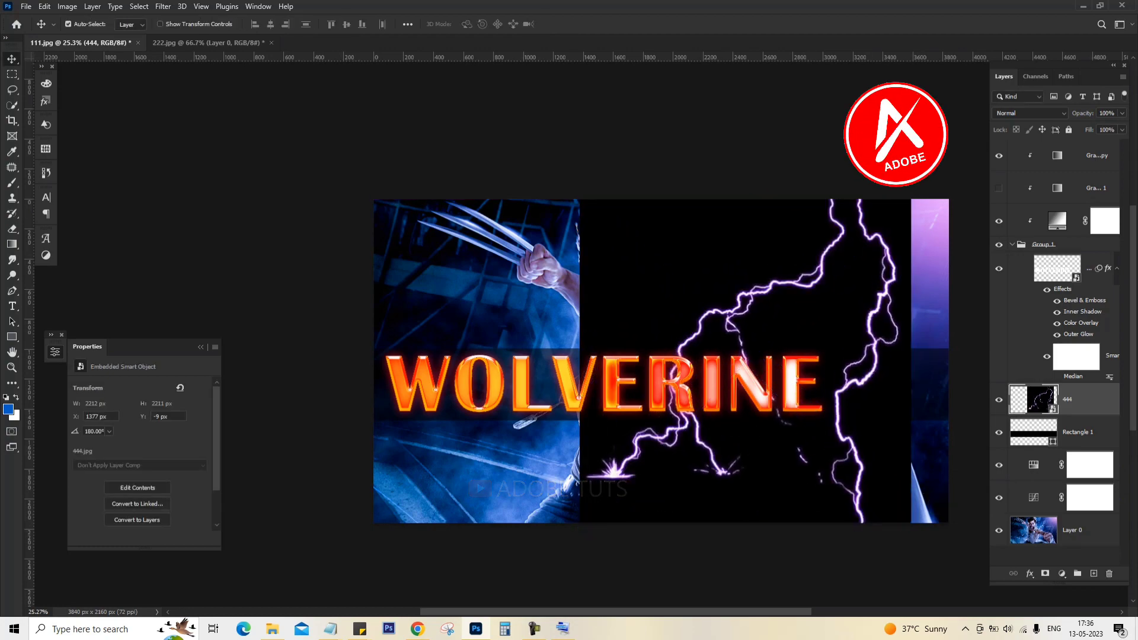
Move the lightning layer to the top, blend it in Screen mode, and nudge the bolts right.
{"action": "left_click", "coordinate": [1030, 112]}
{"action": "left_click", "coordinate": [1020, 189]}
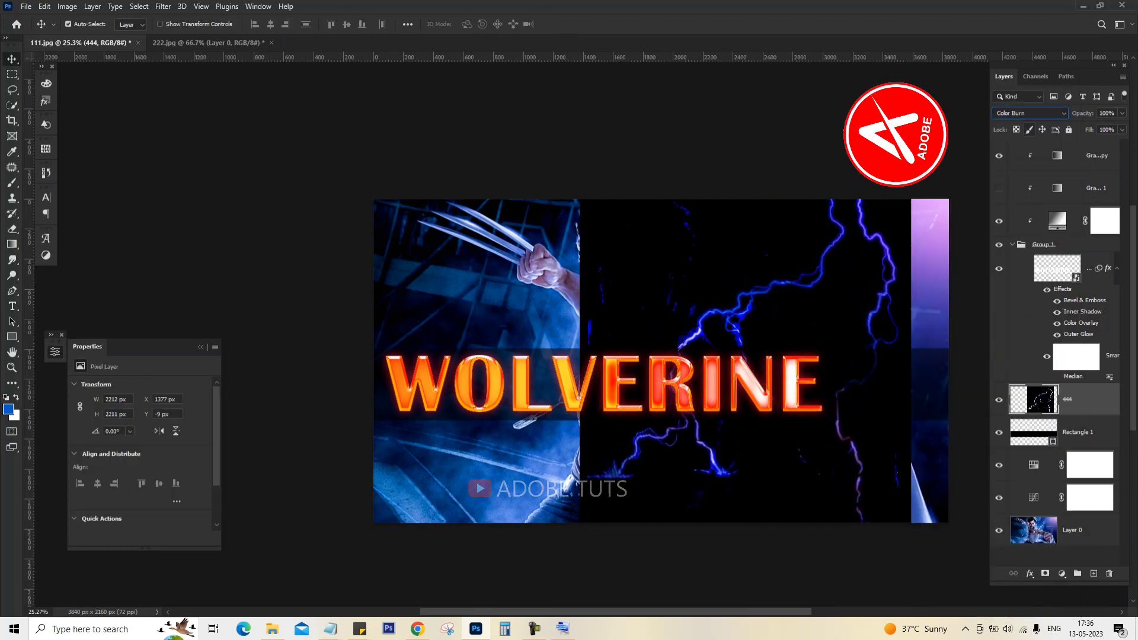
{"action": "key", "text": "ctrl+shift+bracketright"}
{"action": "left_click_drag", "start_coordinate": [705, 202], "coordinate": [731, 202]}
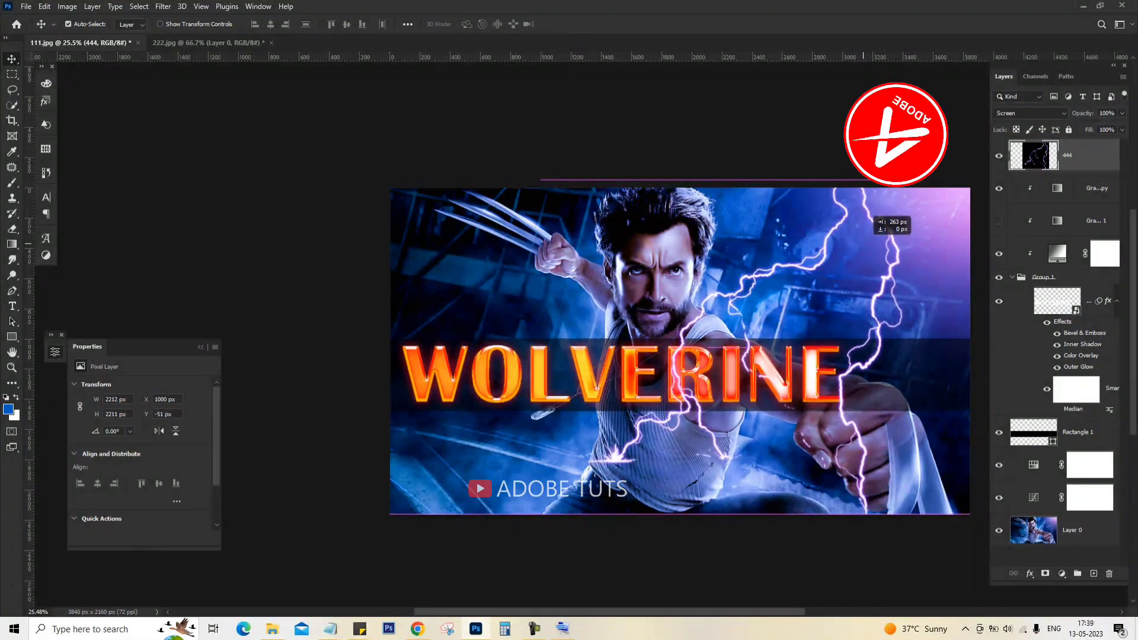
{"action": "scroll", "coordinate": [923, 367], "scroll_direction": "down", "scroll_amount": 2}
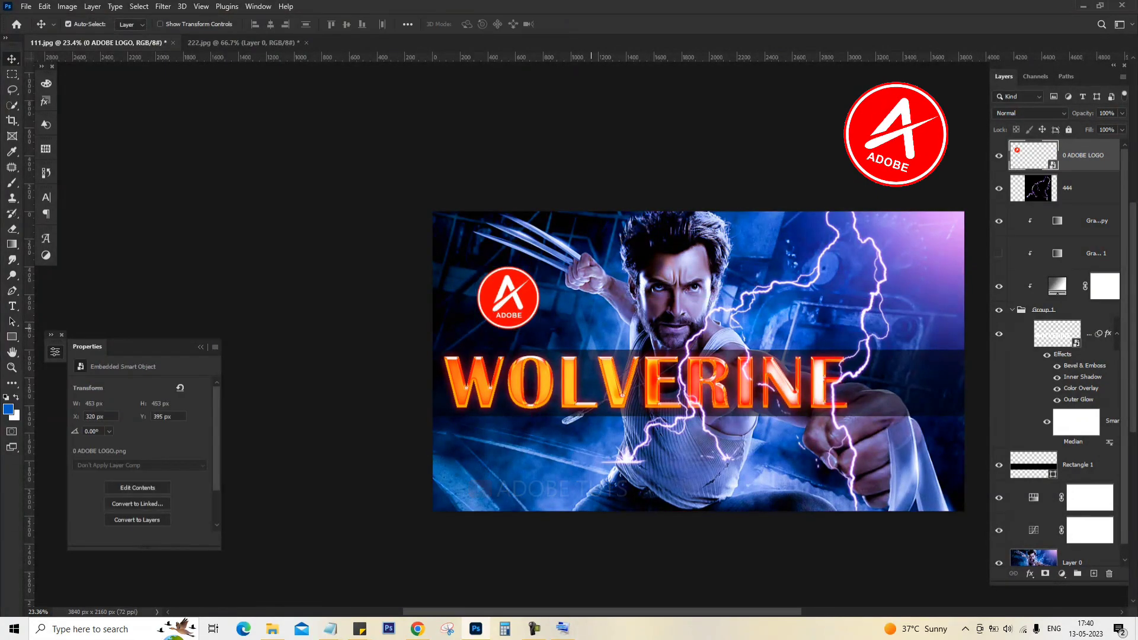
{"action": "scroll", "coordinate": [652, 285], "scroll_direction": "down", "scroll_amount": 1}
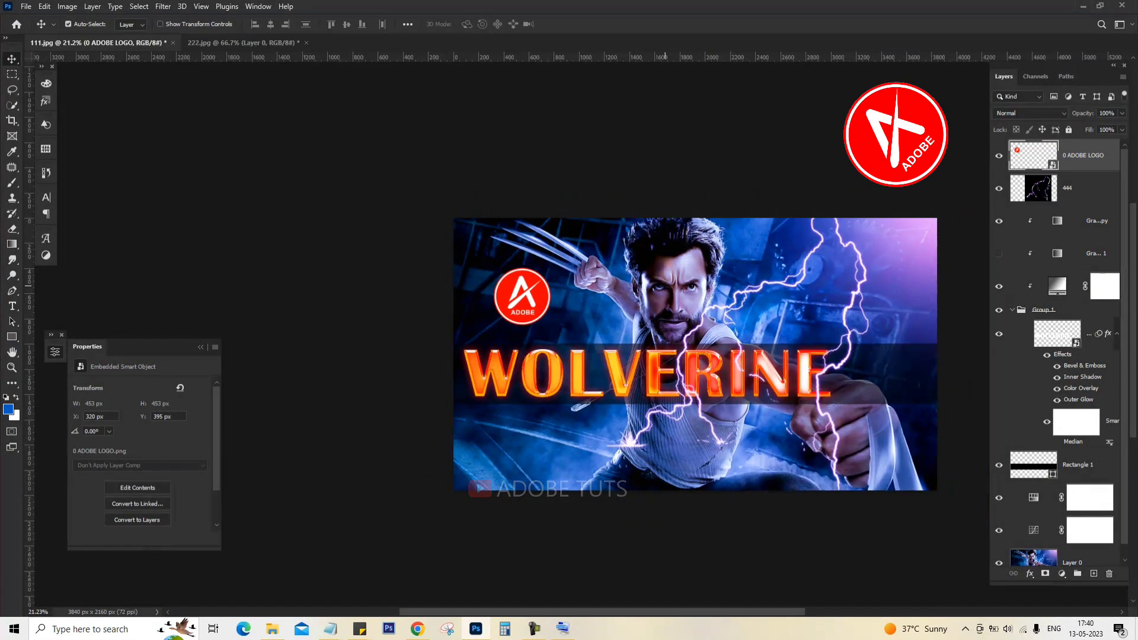
Colorize the Wolverine photo orange with Hue/Saturation at Hue 20, Saturation 60.
{"action": "key", "text": "ctrl+u"}
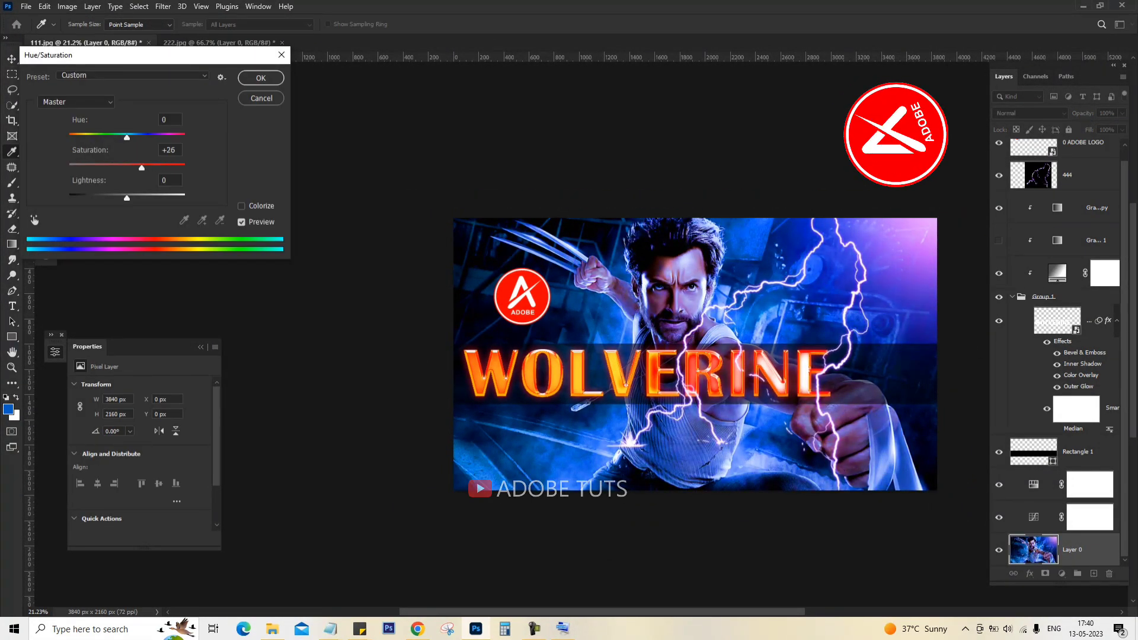
{"action": "mouse_move", "coordinate": [126, 136]}
{"action": "left_mouse_down"}
{"action": "mouse_move", "coordinate": [69, 136]}
{"action": "mouse_move", "coordinate": [185, 137]}
{"action": "left_mouse_up"}
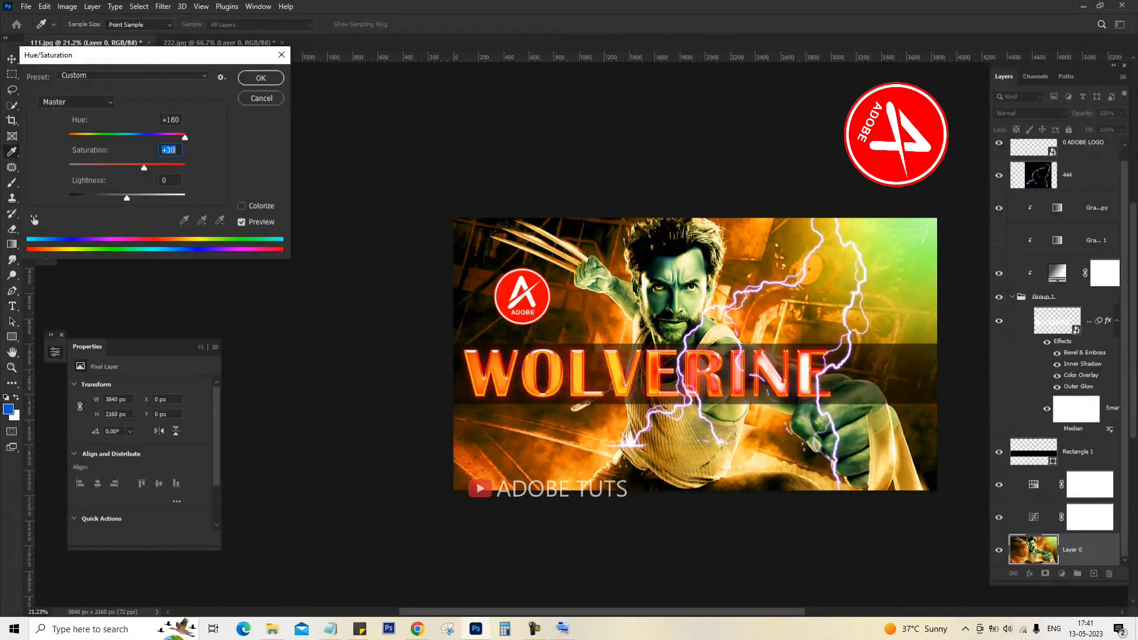
{"action": "left_click", "coordinate": [241, 206]}
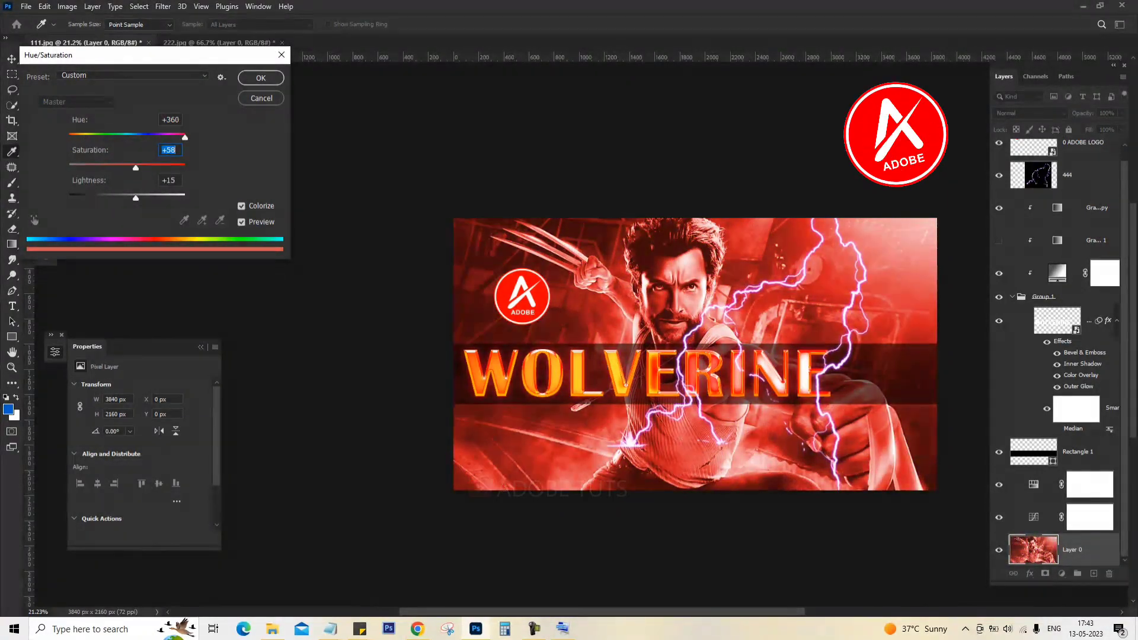
{"action": "left_click_drag", "start_coordinate": [130, 198], "coordinate": [136, 197]}
{"action": "left_click_drag", "start_coordinate": [185, 136], "coordinate": [75, 137]}
Set the photo's lightness to +10 and fine-tune its brightness with the Curves midpoint.
{"action": "key", "text": "Down"}
{"action": "key", "text": "Down"}
{"action": "key", "text": "Down"}
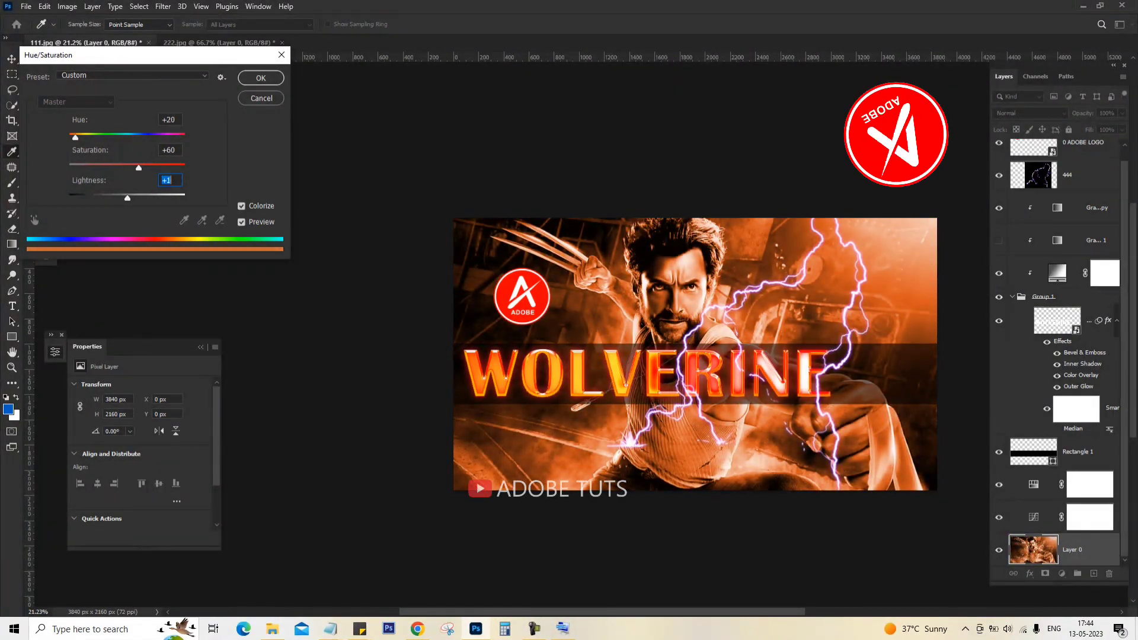
{"action": "key", "text": "Down"}
{"action": "key", "text": "Down"}
{"action": "key", "text": "Down"}
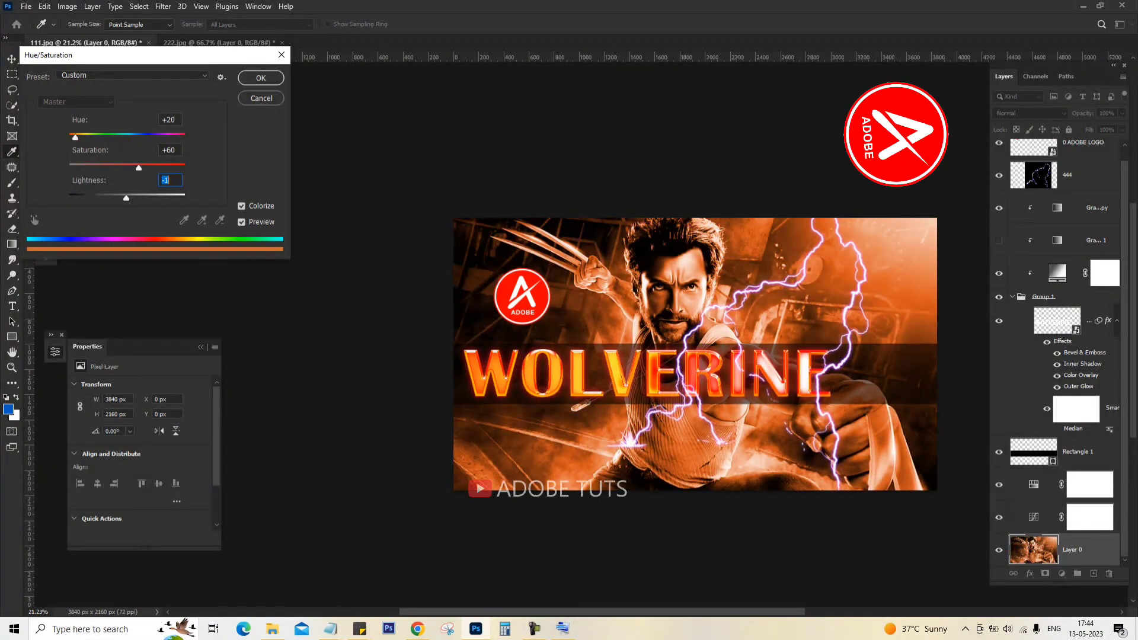
{"action": "key", "text": "Down"}
{"action": "key", "text": "Down"}
{"action": "key", "text": "Down"}
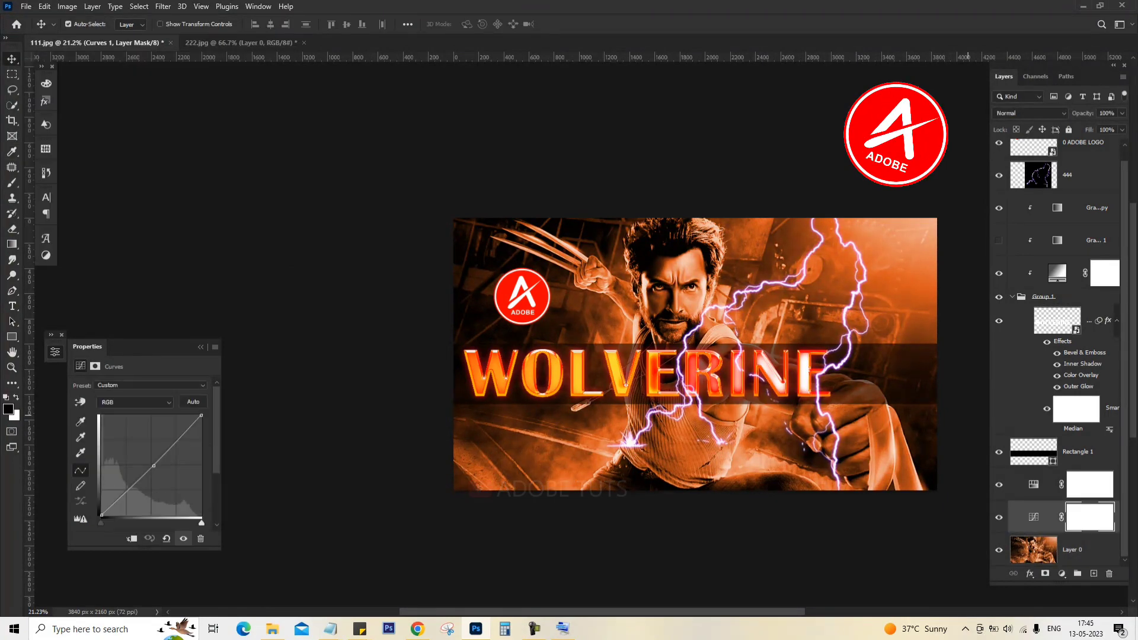
{"action": "key", "text": "Up"}
{"action": "key", "text": "Up"}
{"action": "key", "text": "Up"}
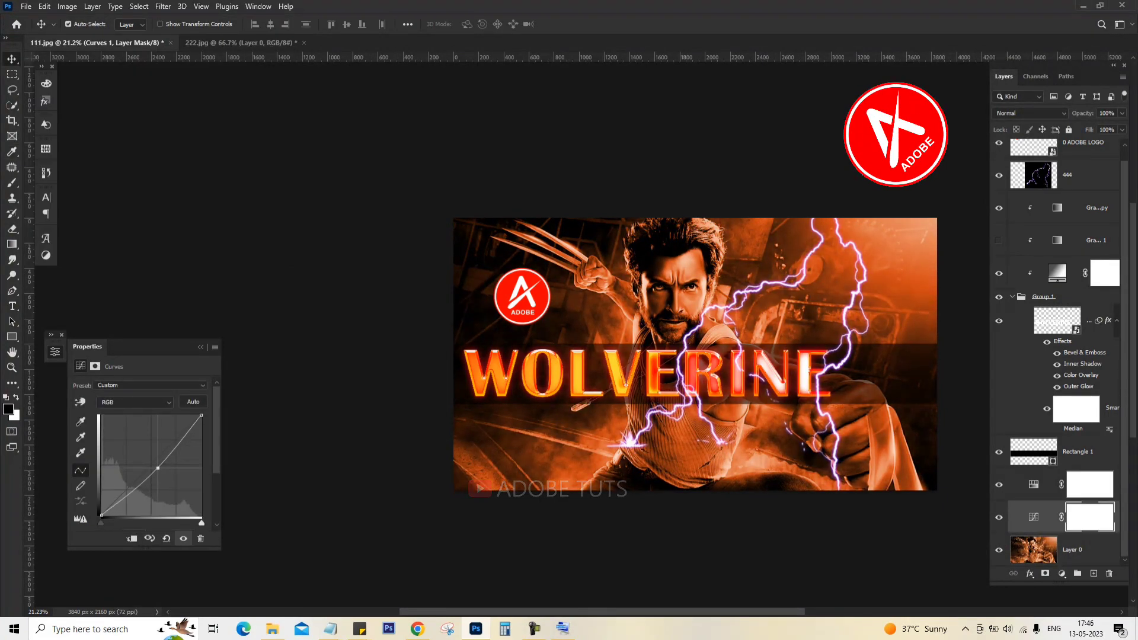